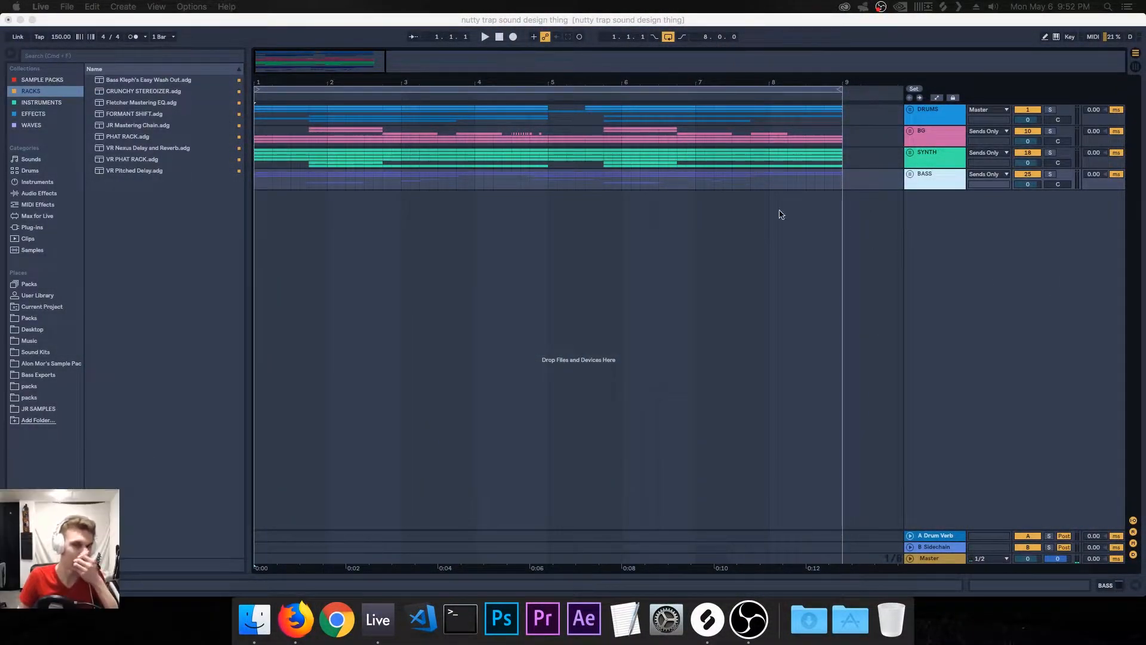
Play the arrangement briefly and unfold the DRUMS, BG, SYNTH and BASS groups to reach the bass tracks
key(space)
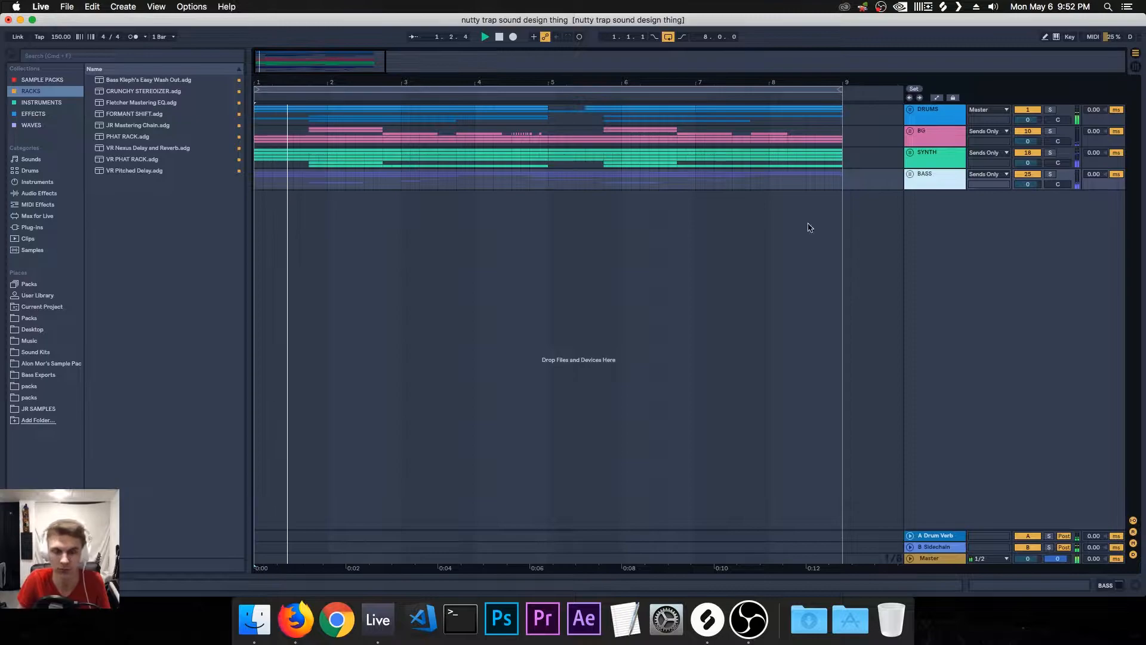
shift+click(930, 153)
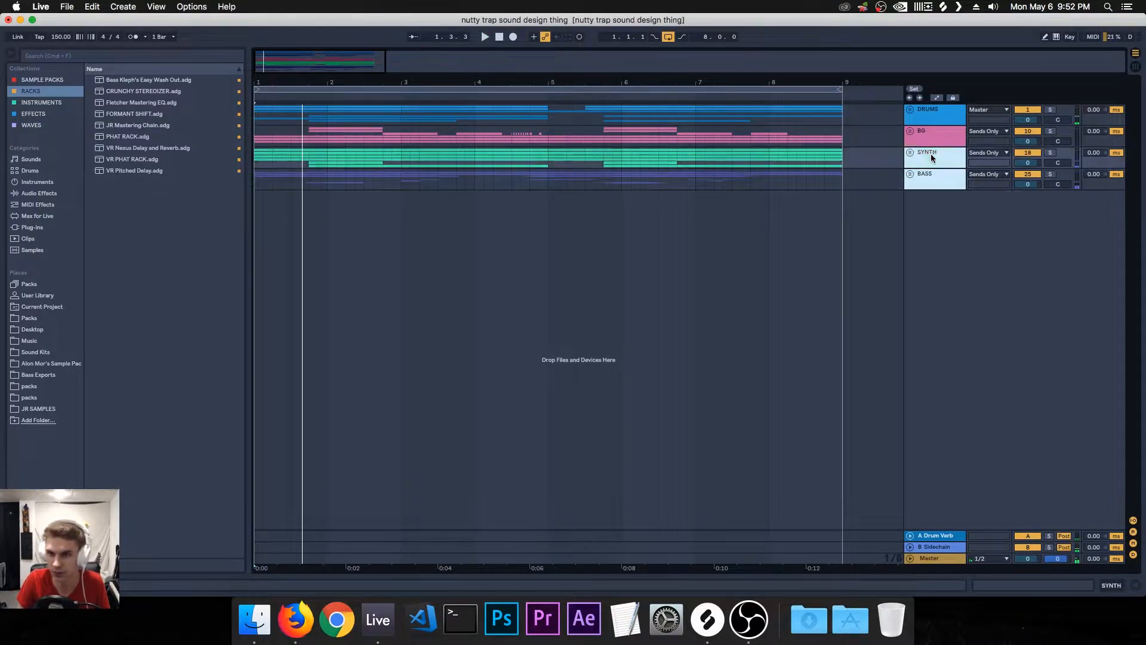
shift+click(930, 110)
click(910, 175)
scroll(499, 326, down, 15)
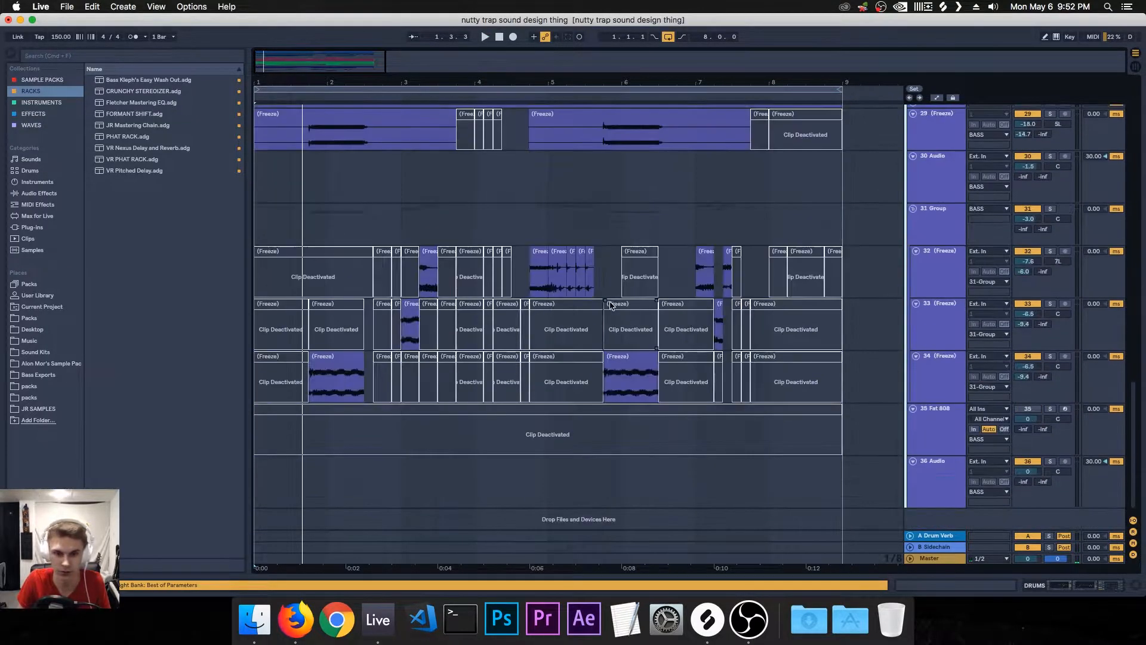
Solo the frozen track 29 and play it from the start of each of its two bass hits
click(308, 277)
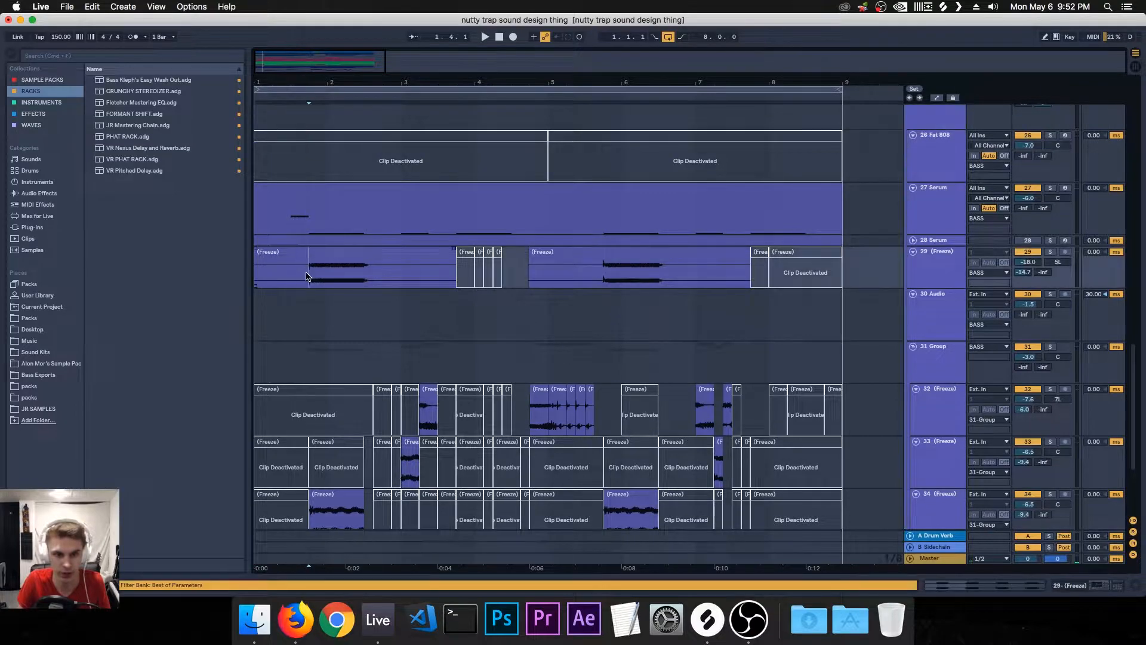
key(s)
key(space)
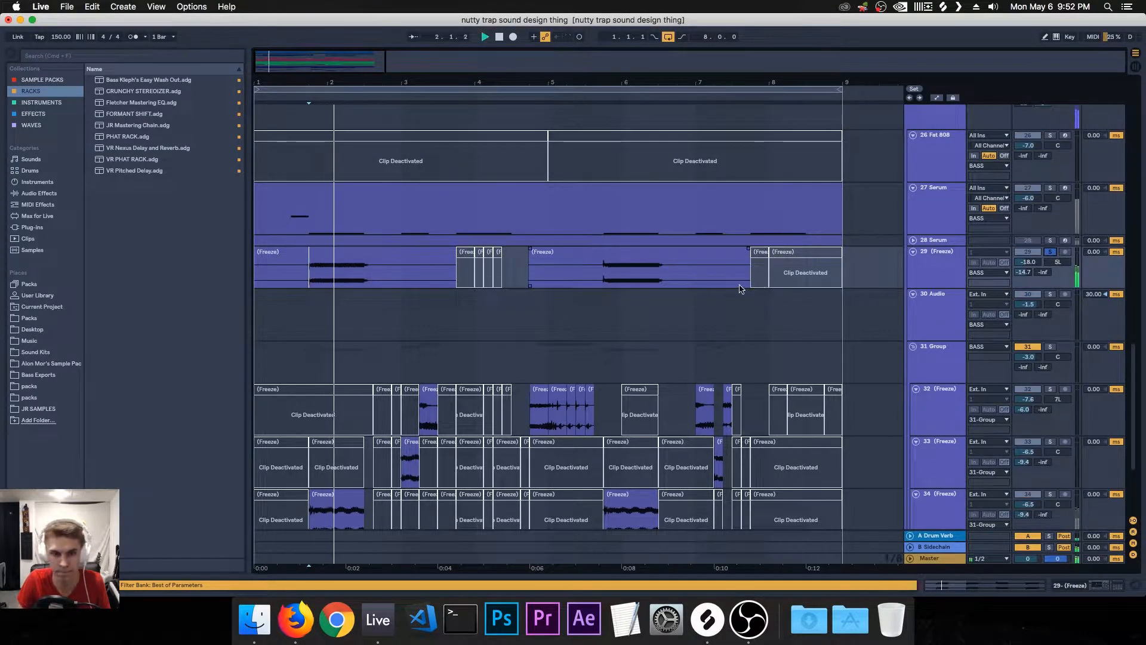
click(604, 277)
key(space)
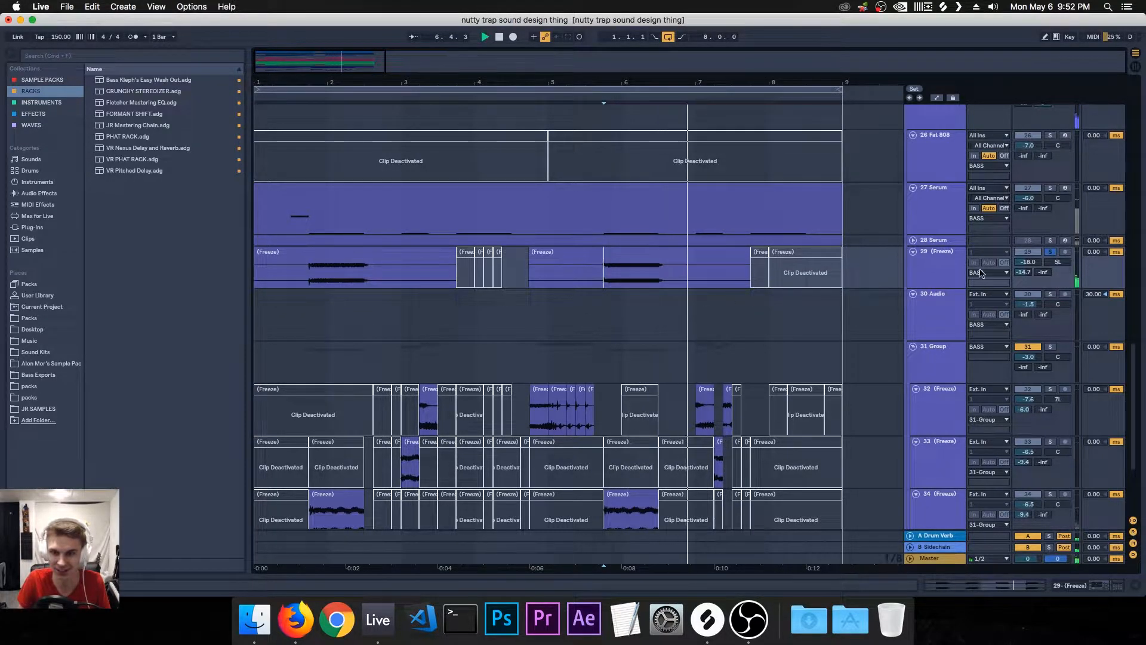
Stop playback and solo the 28 Serum track instead of frozen track 29
click(1050, 251)
key(space)
click(1050, 251)
click(1050, 240)
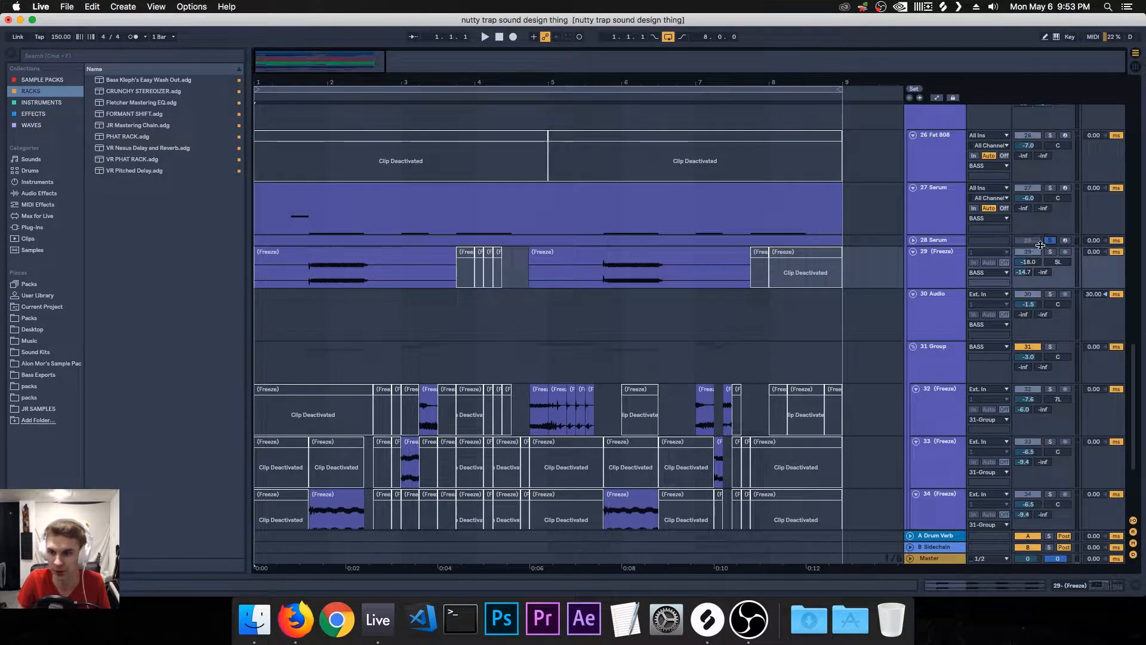
Inspect frozen track 29's effect devices, and unfold the 28 Serum track to show its Serum and OTT devices
double_click(942, 262)
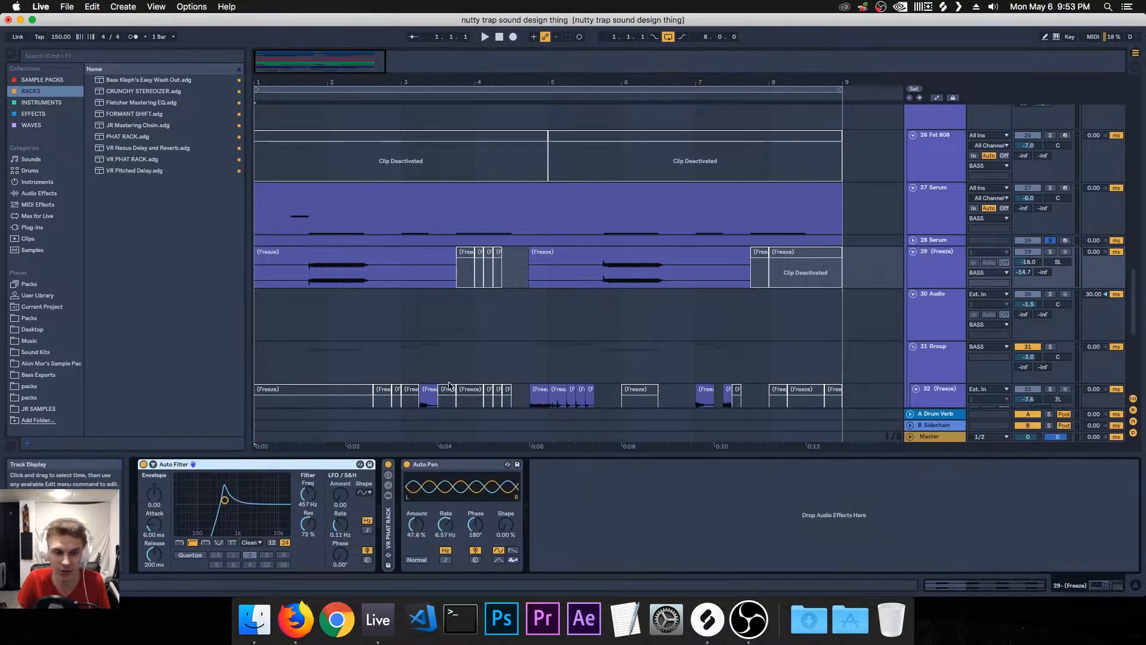
double_click(647, 453)
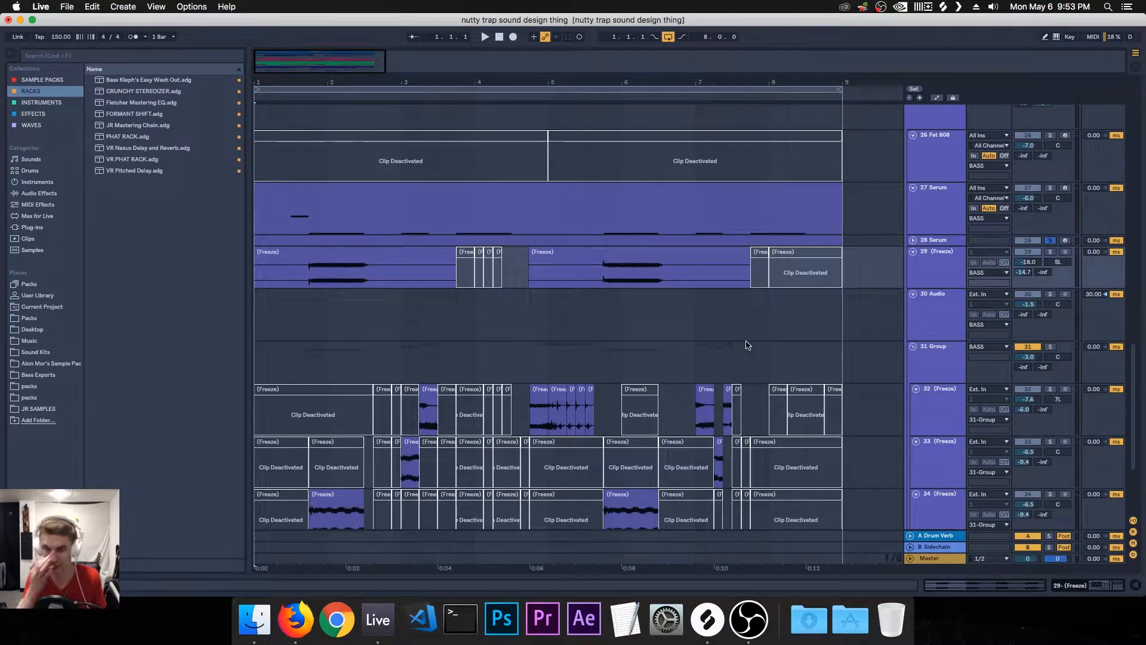
click(913, 240)
double_click(933, 240)
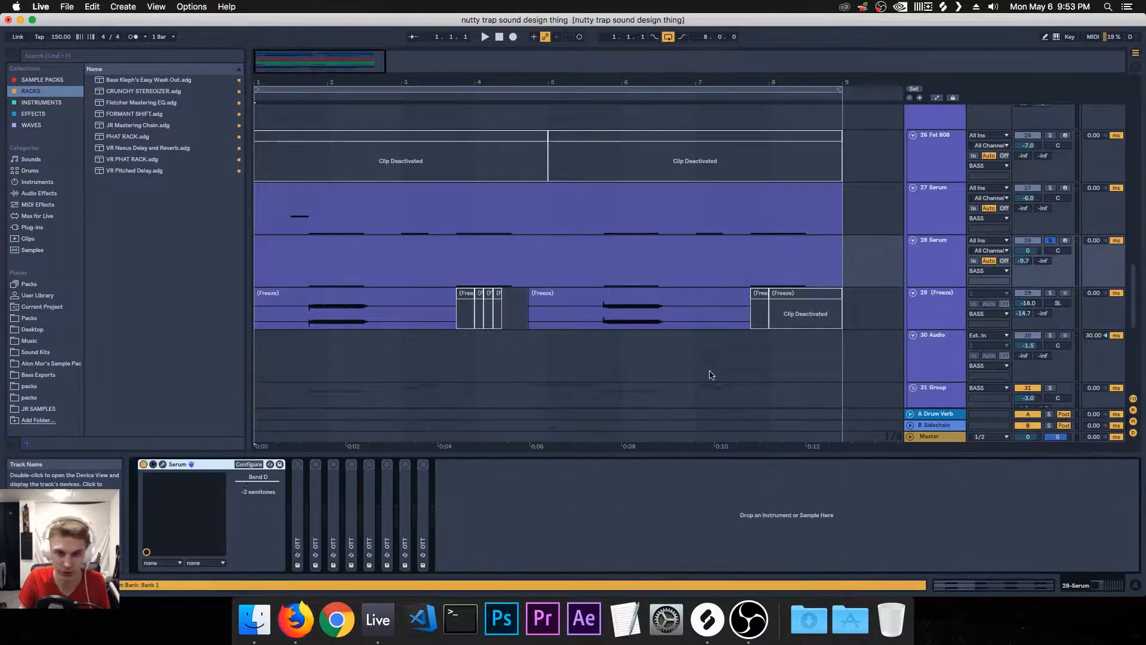
click(297, 511)
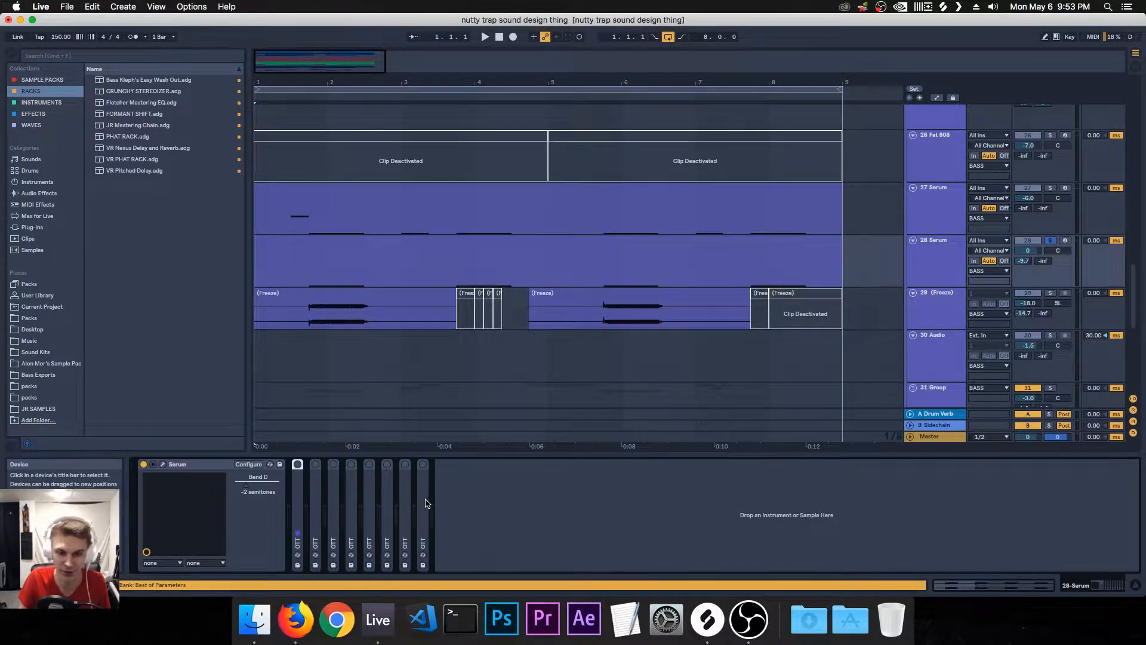
click(493, 513)
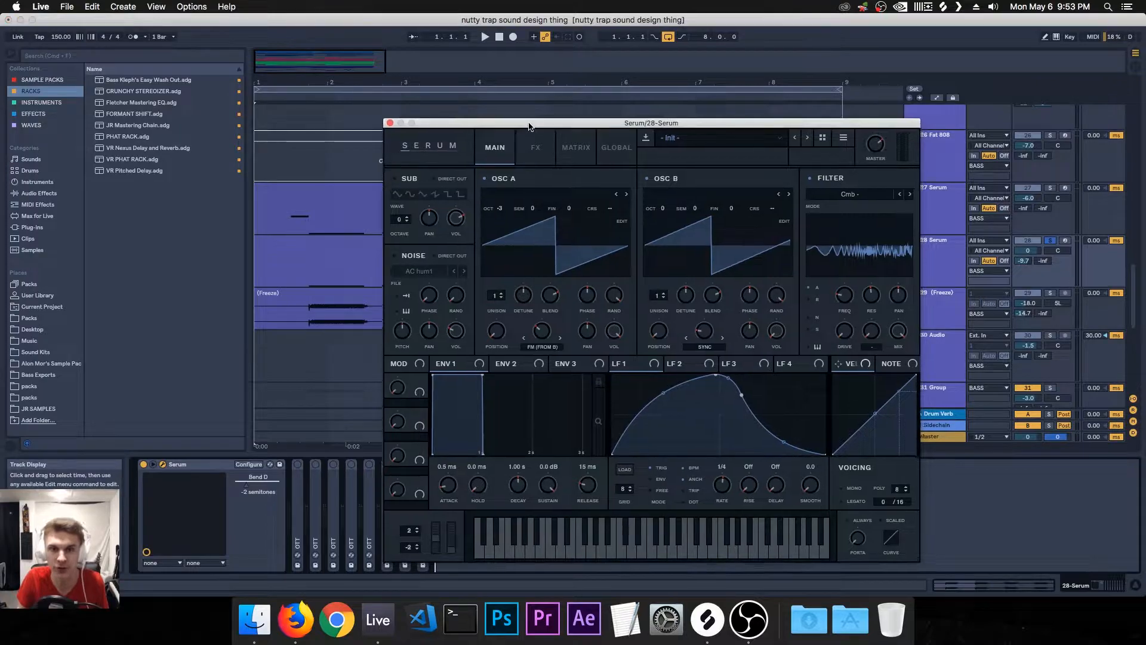
Examine the OSC A, OSC B and LFO 1 settings in track 28's Serum editor, moving its window as needed
drag(529, 123, 470, 80)
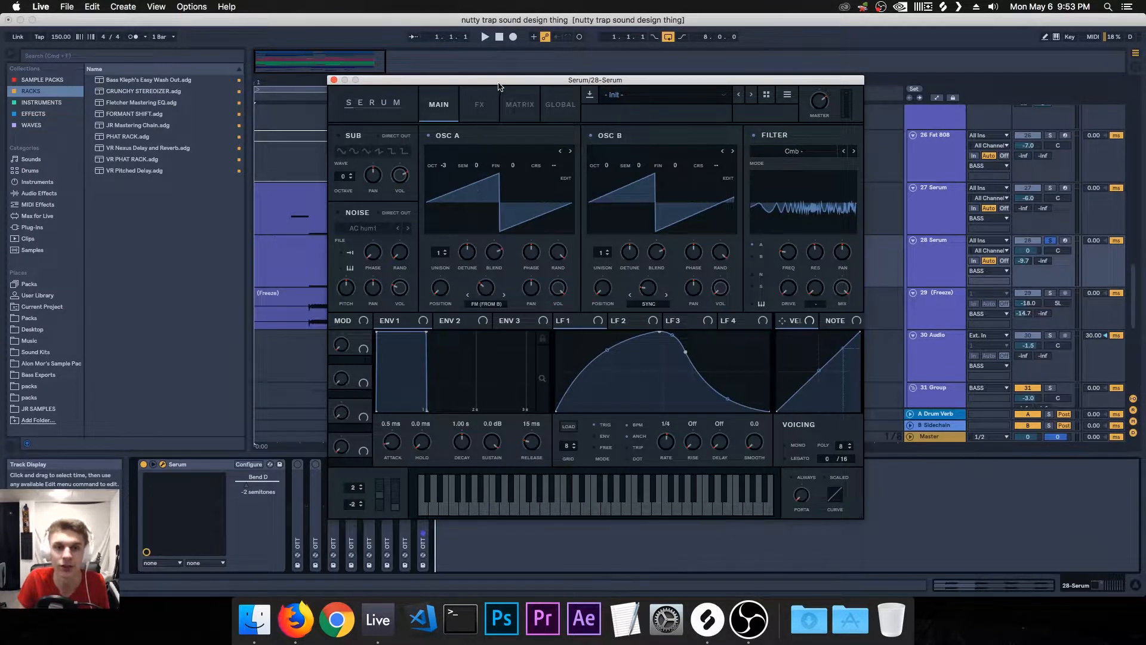
drag(498, 84, 520, 104)
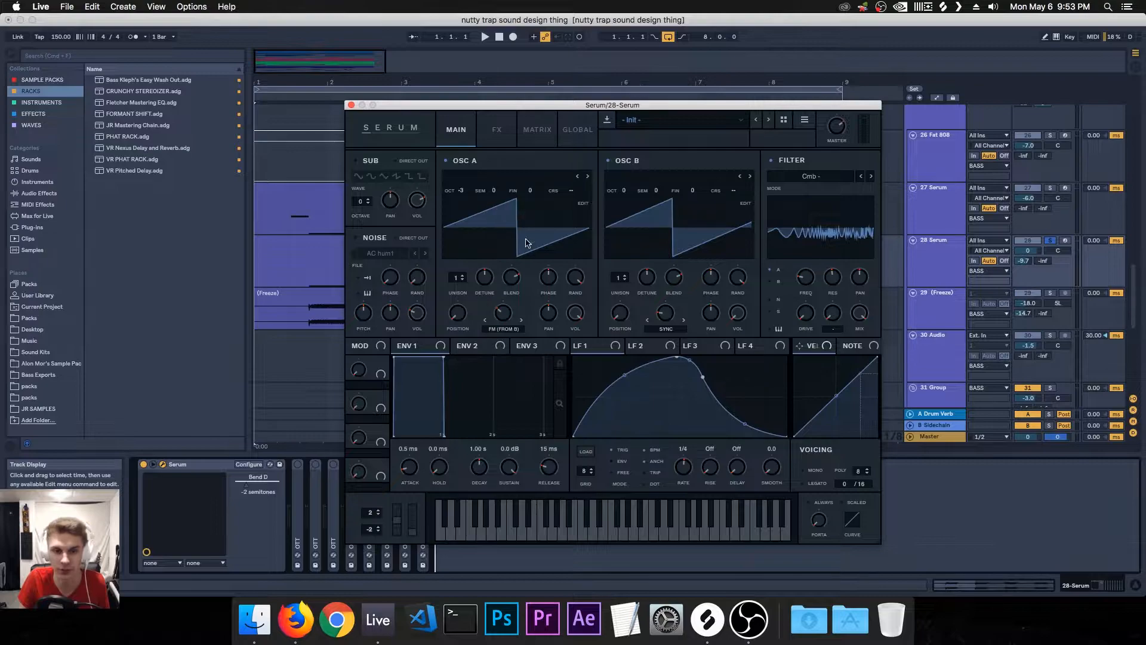
drag(507, 106, 502, 94)
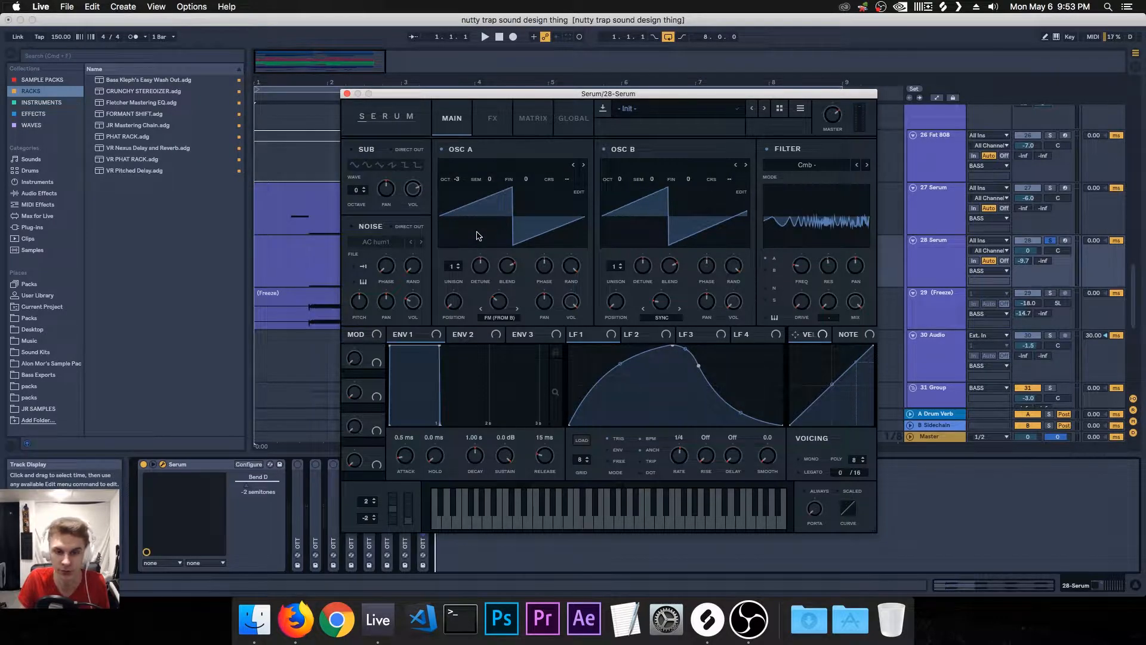
drag(507, 94, 477, 98)
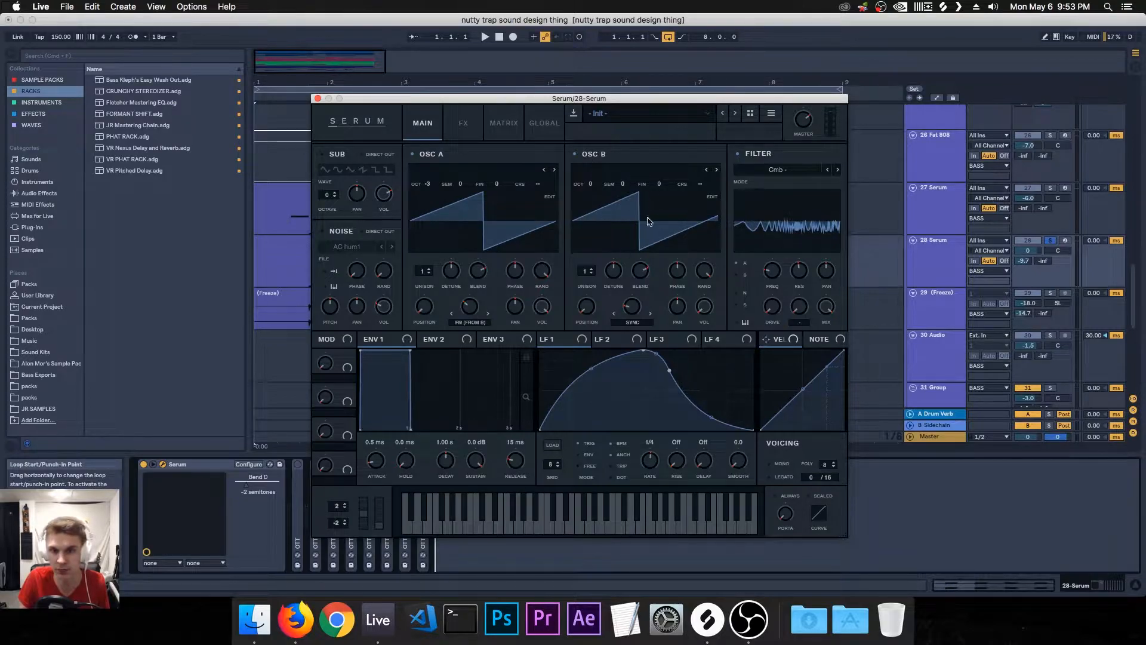
mouse_move(633, 312)
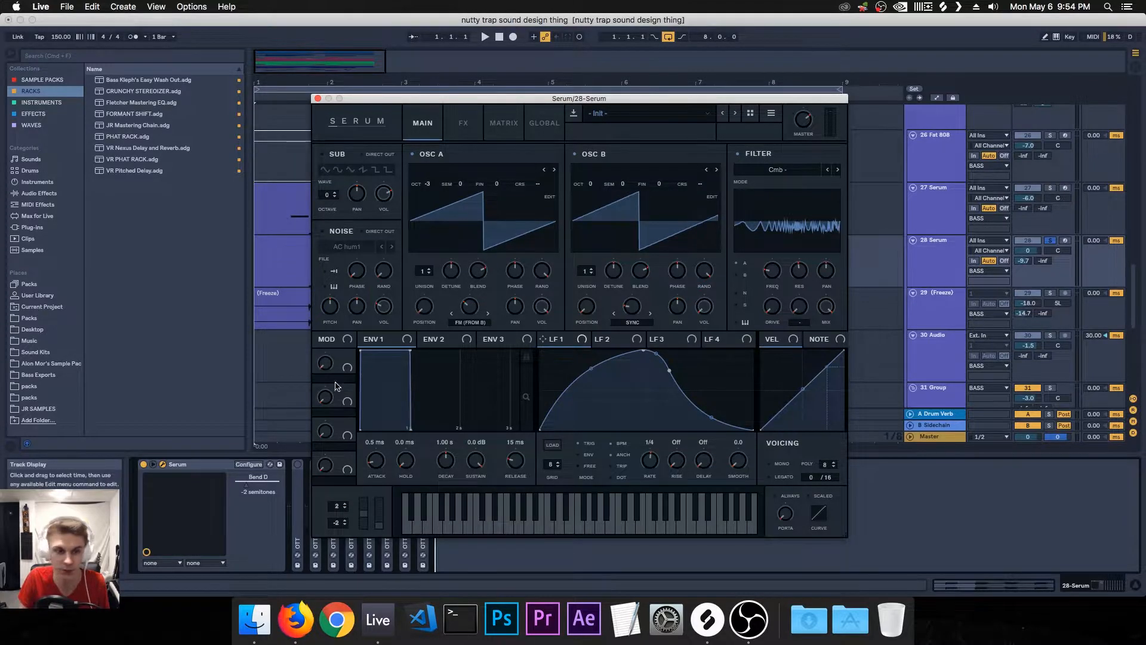
drag(483, 99, 542, 111)
Audition the soloed Serum bass and check its Cmb filter settings and oscillator warp modes
key(space)
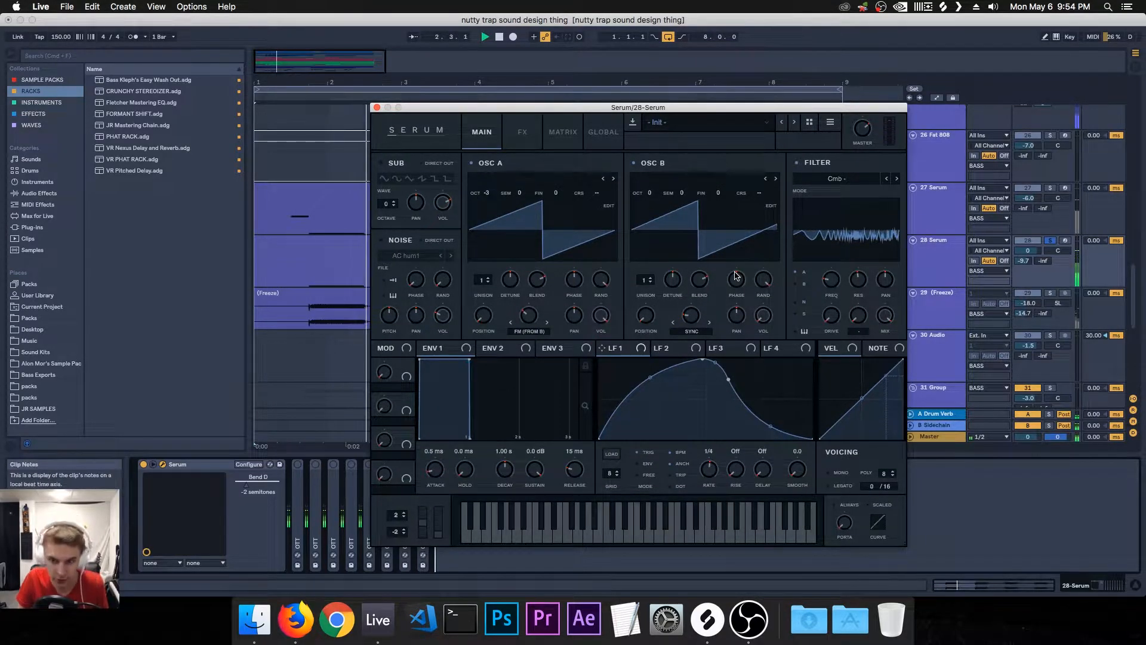
click(855, 179)
click(885, 261)
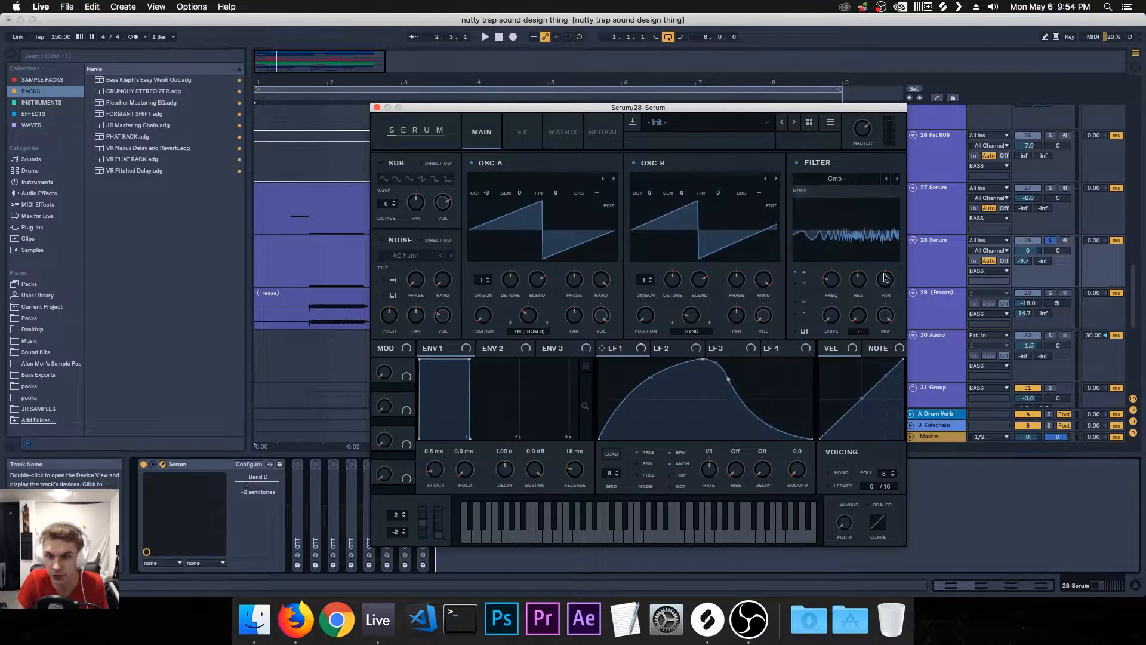
mouse_move(833, 287)
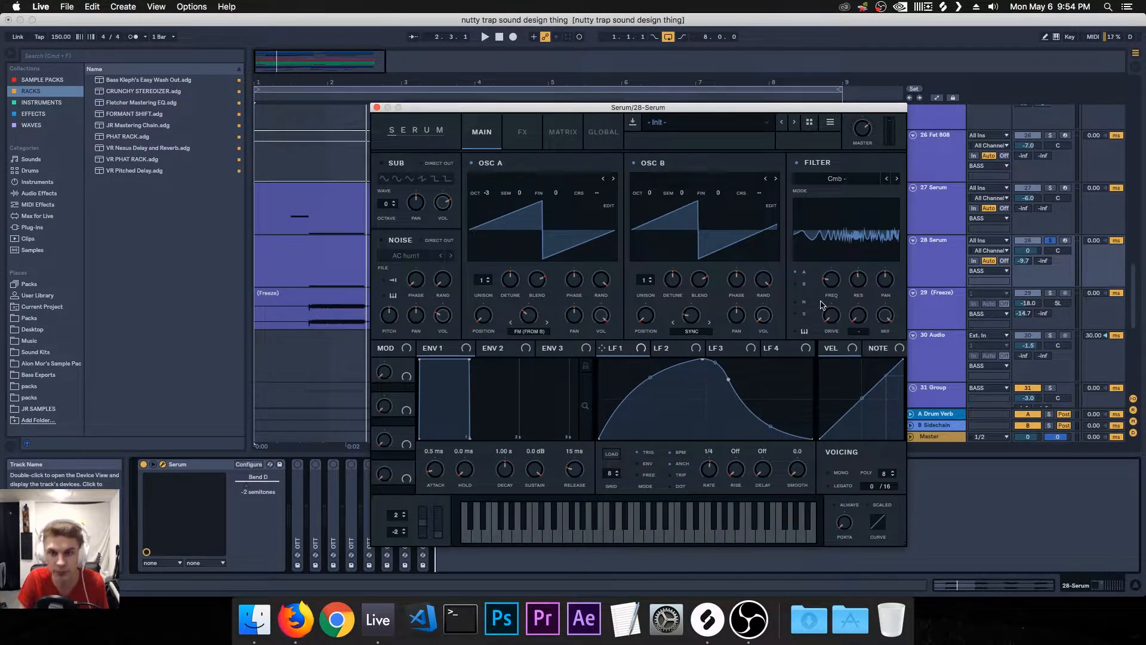
drag(723, 107, 708, 109)
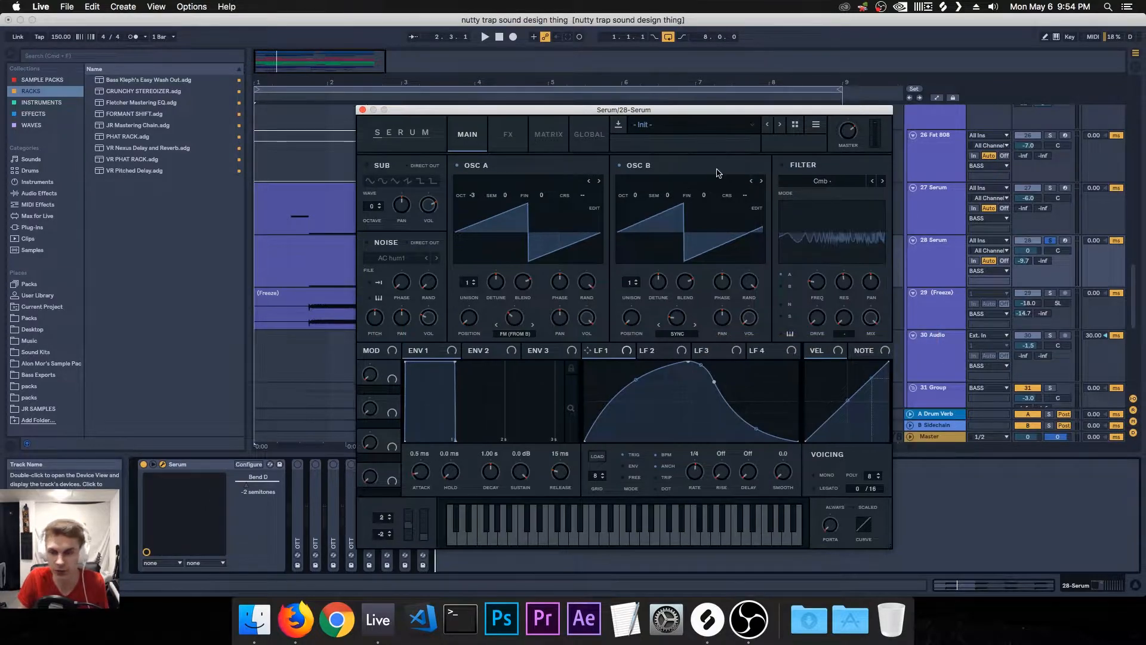
key(space)
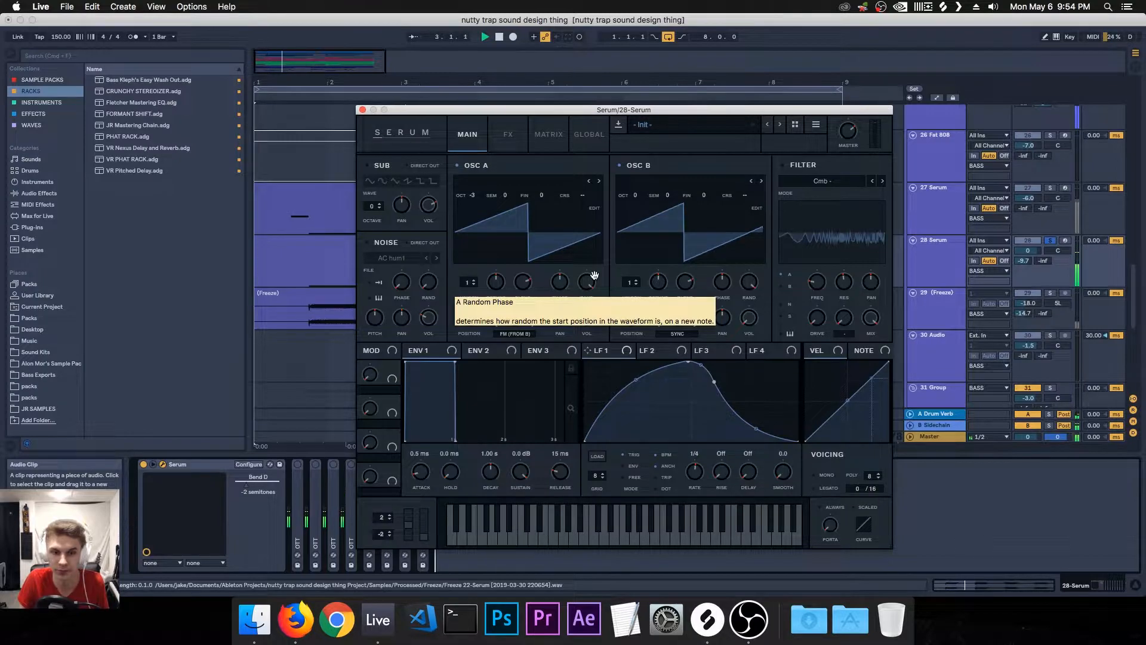
key(space)
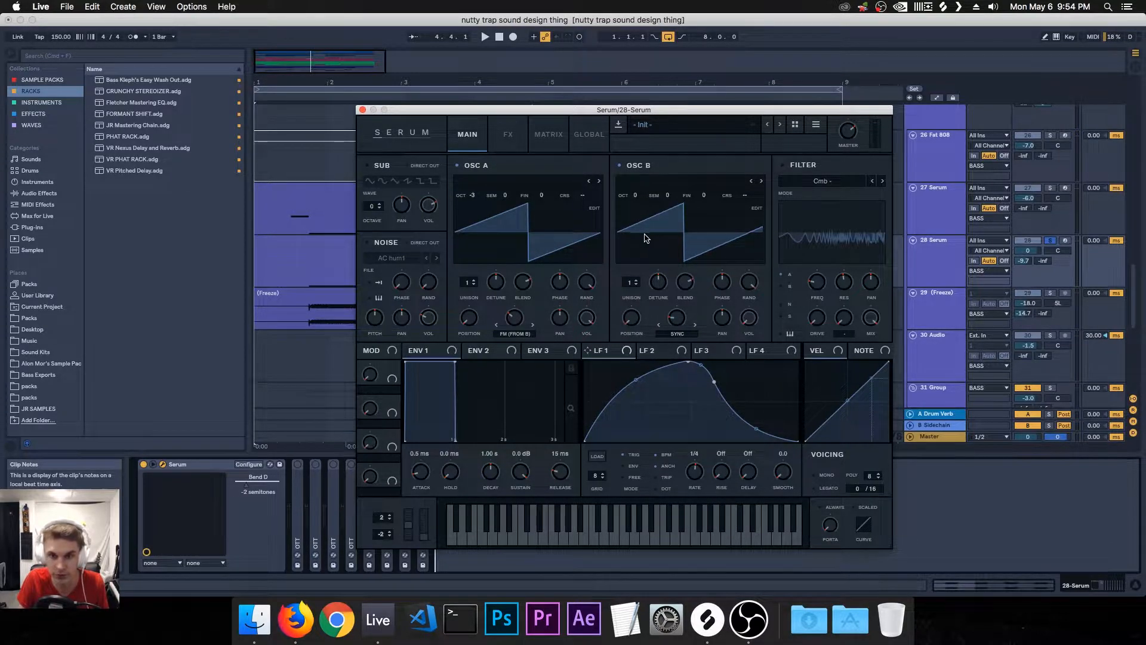
Turn on Serum's Cmb filter and play the bass through it
click(790, 163)
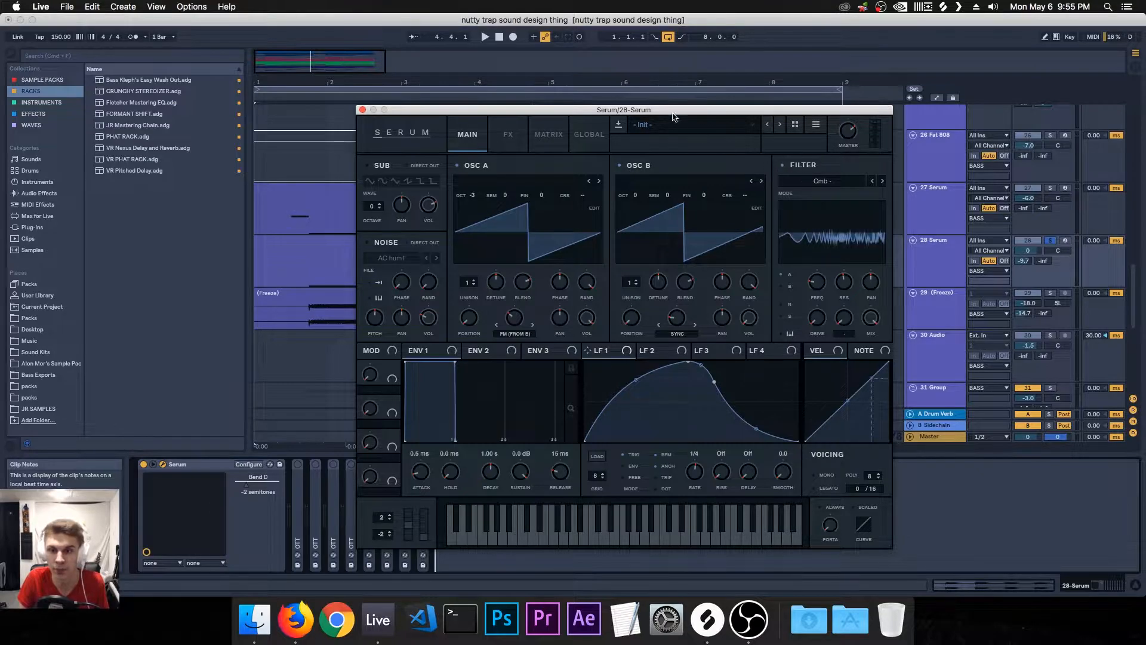
click(636, 108)
drag(636, 110, 653, 110)
key(space)
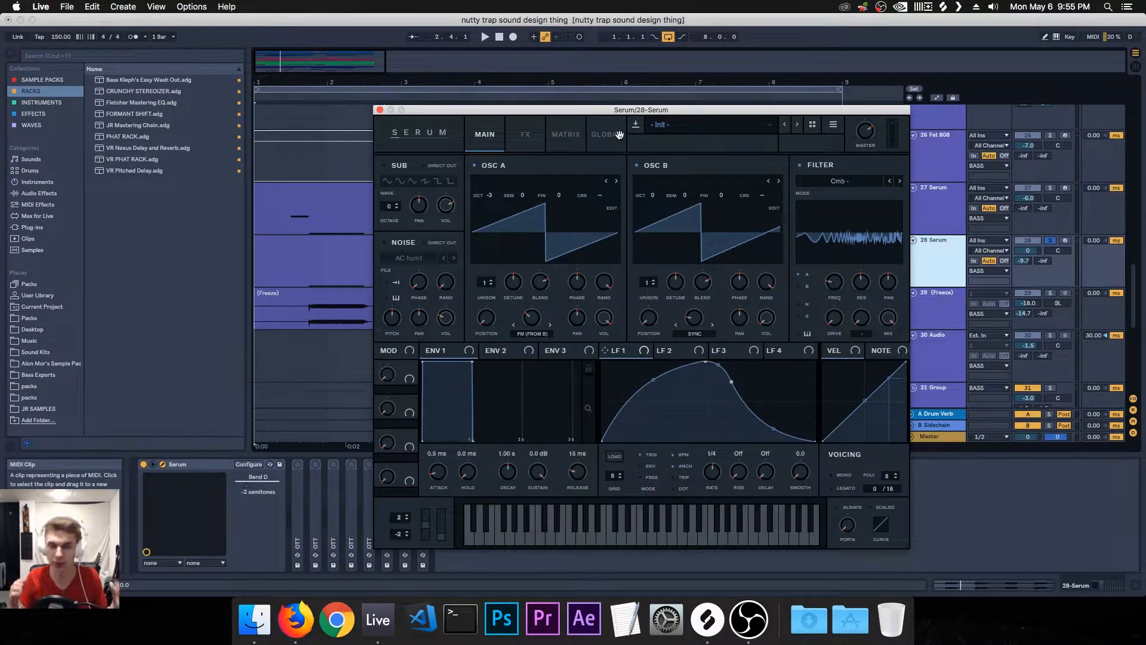
Remove Distortion from Serum's effects and enable the Compressor and EQ
click(526, 134)
mouse_move(581, 109)
mouse_down()
mouse_move(551, 102)
mouse_move(575, 102)
mouse_up()
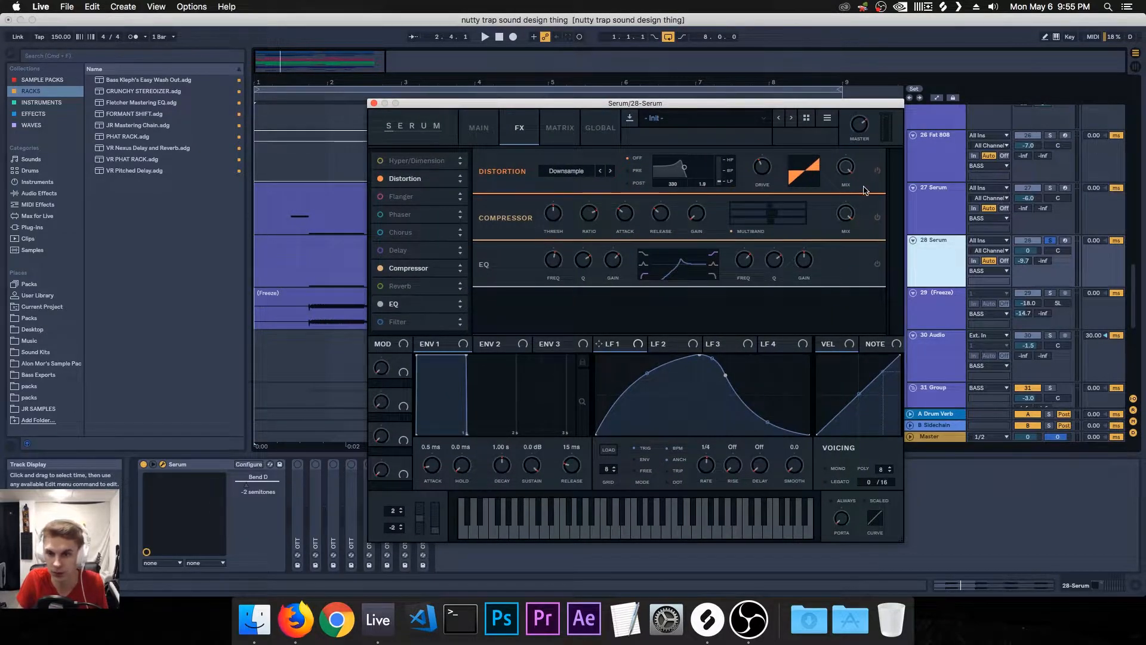
click(381, 180)
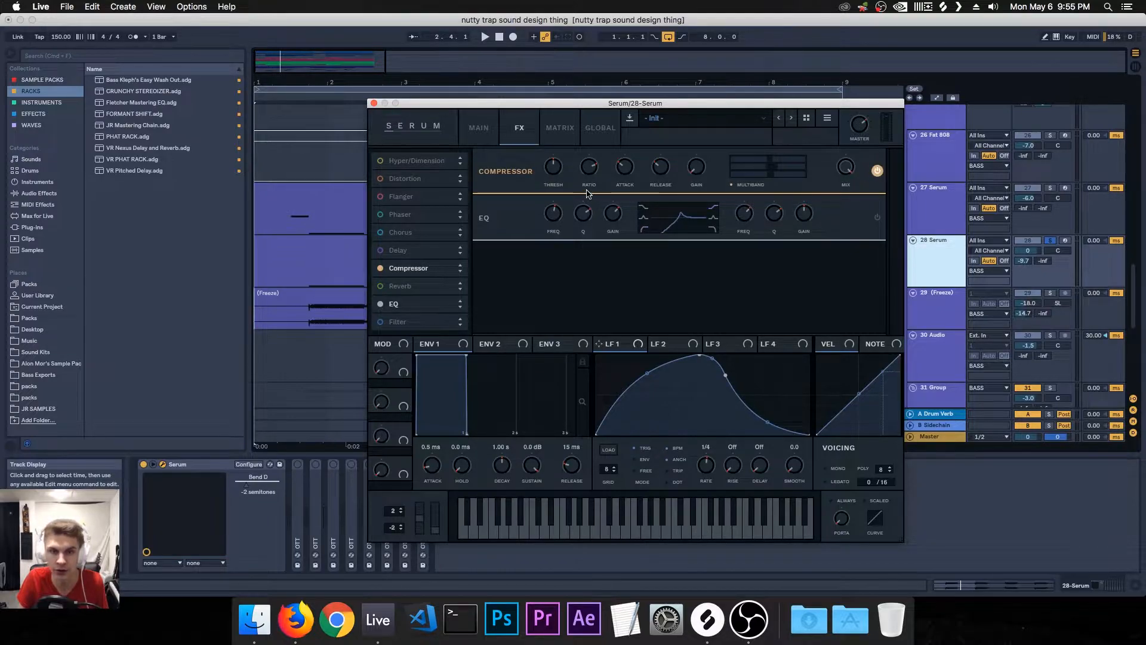
drag(702, 218, 683, 218)
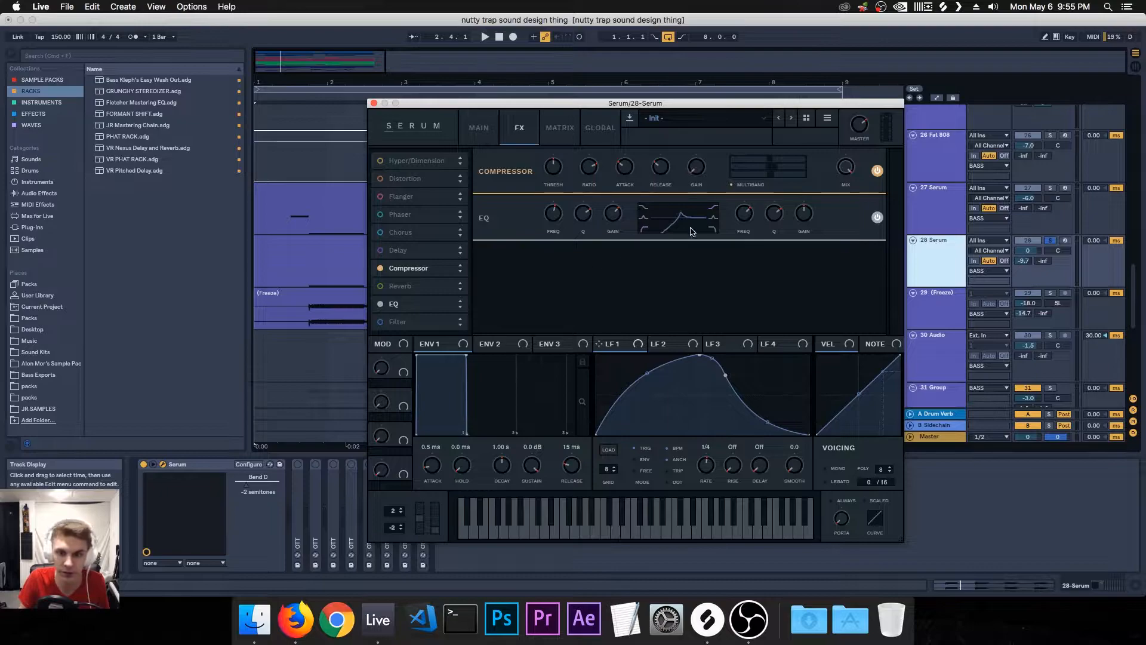
Revisit Serum's oscillator page, audition the bass with the Compressor and EQ active, and close the Serum editor
click(479, 129)
click(477, 133)
click(471, 138)
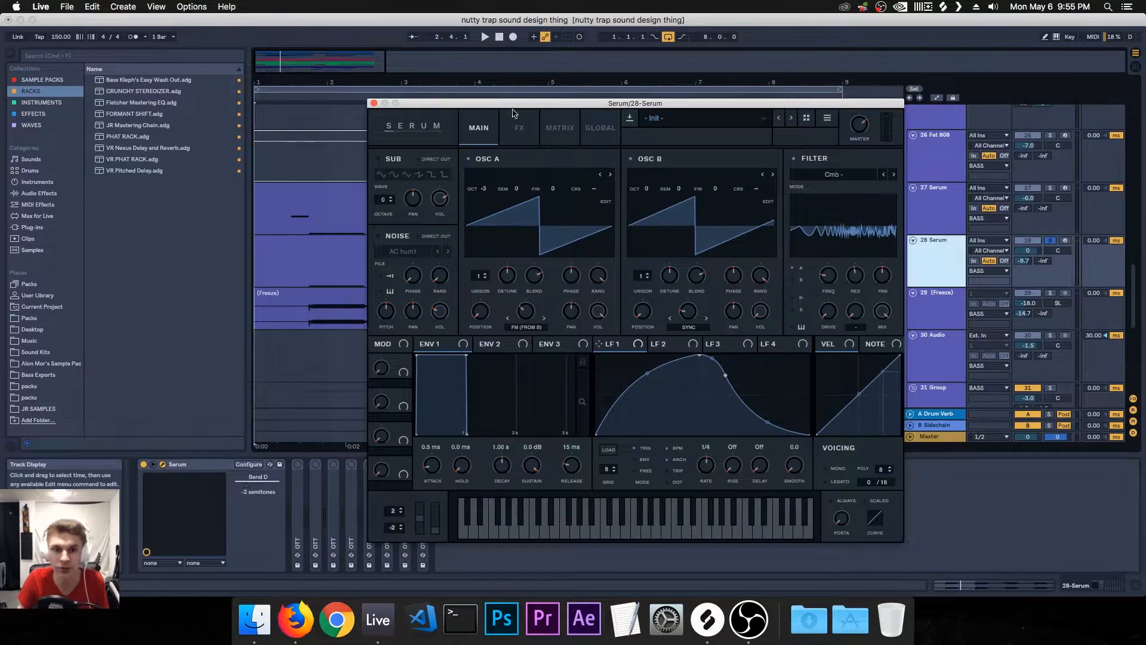
click(522, 129)
key(space)
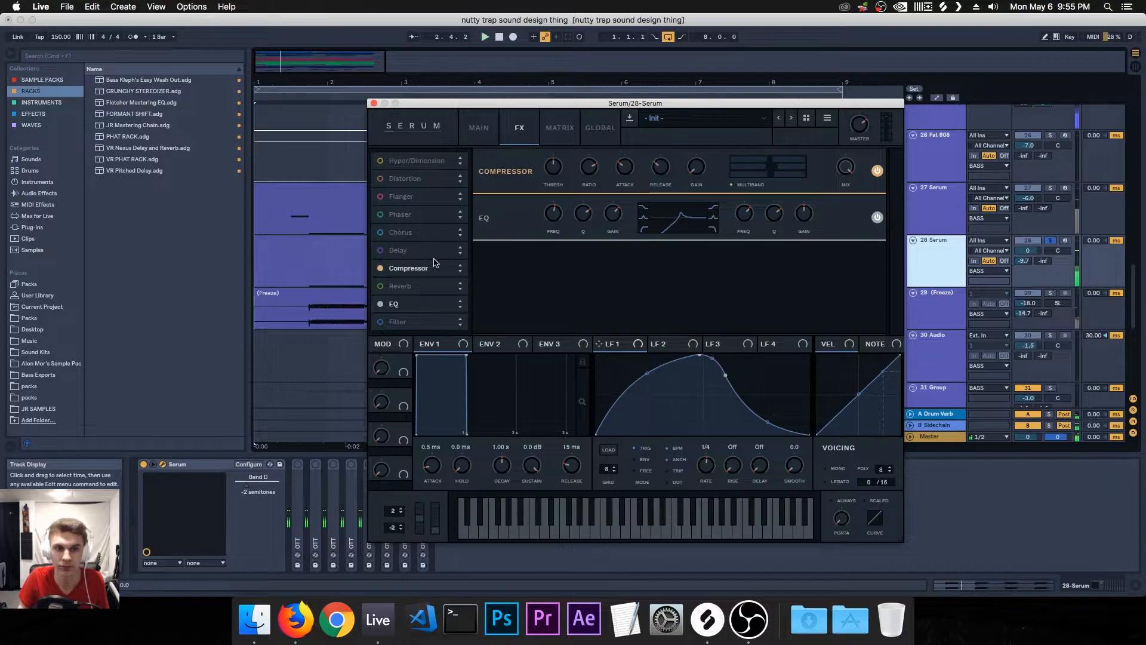
click(374, 103)
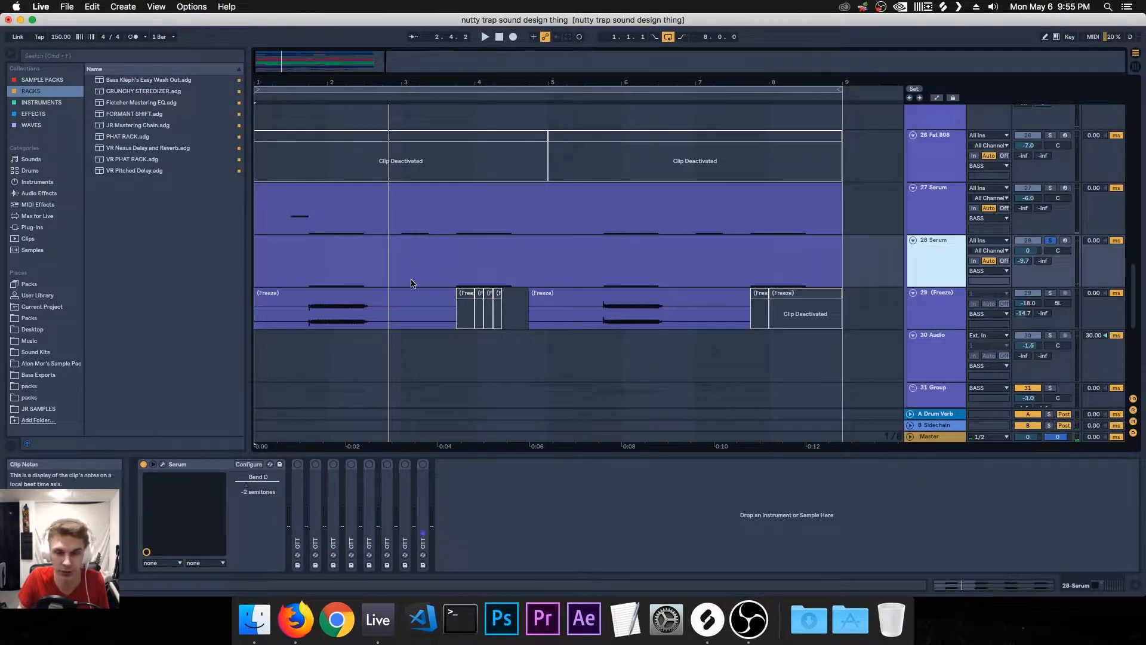
Enable all eight OTT devices on the 28 Serum track and inspect the first one's settings
click(299, 477)
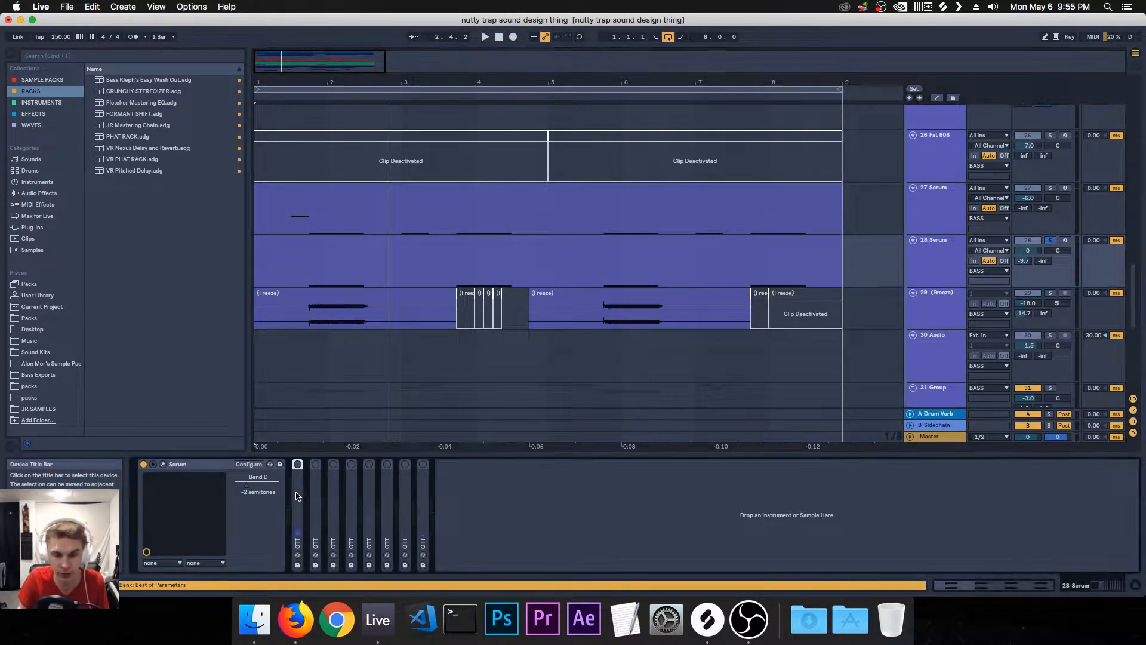
shift+click(423, 494)
key(0)
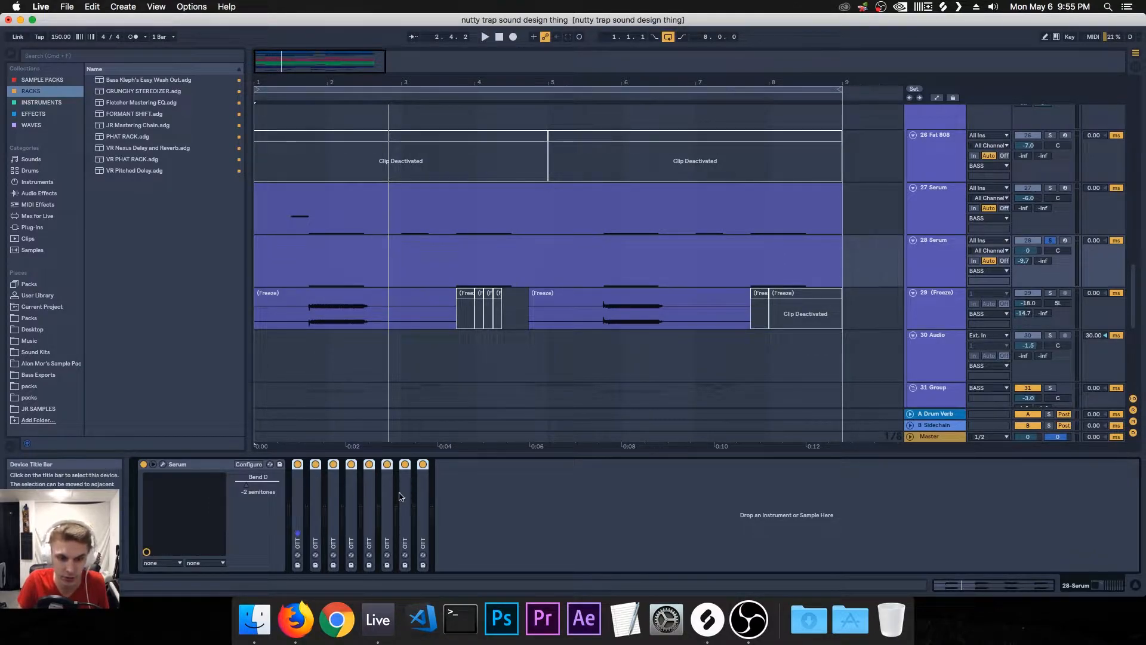
double_click(298, 496)
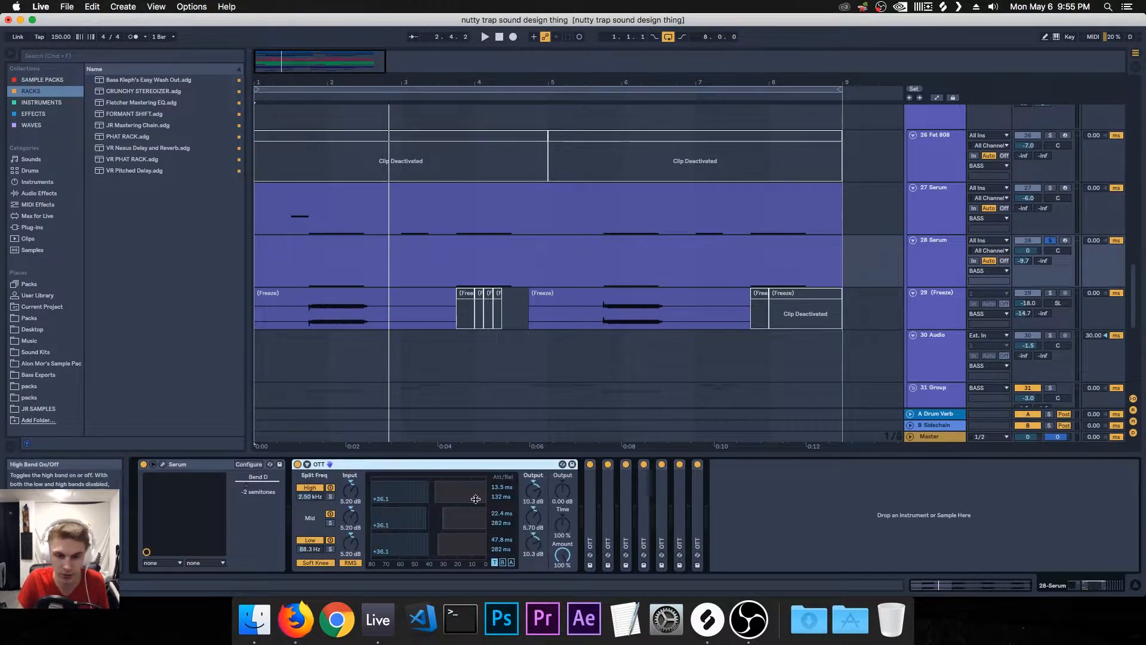
double_click(388, 467)
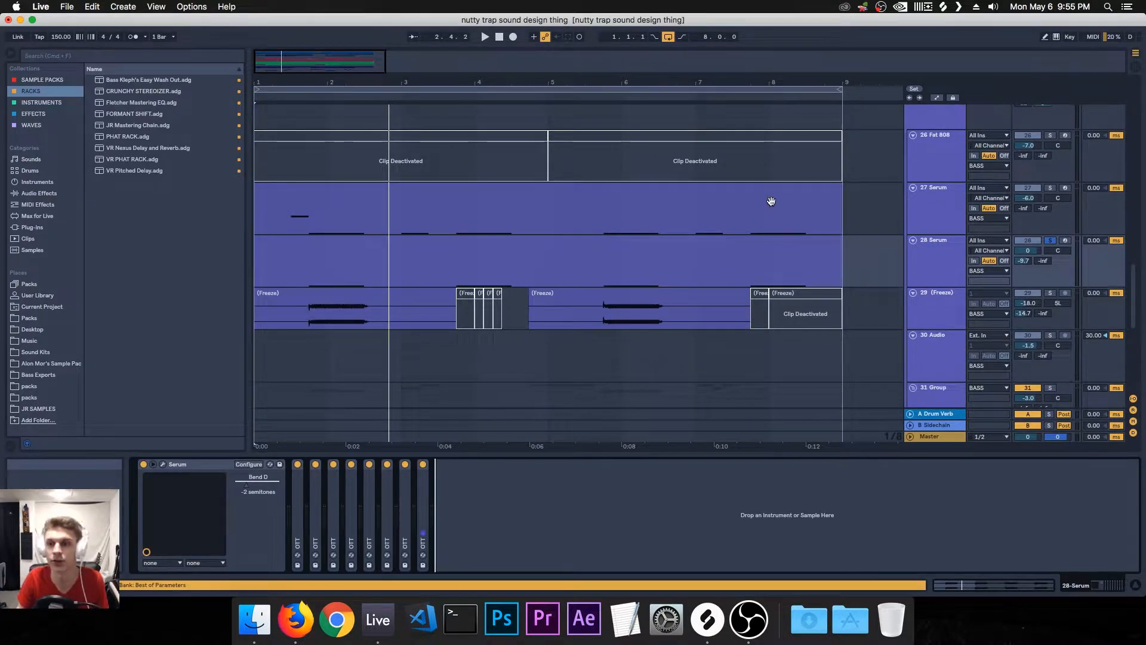
Turn off all eight OTT devices on the 28 Serum track and unsolo the track
key(space)
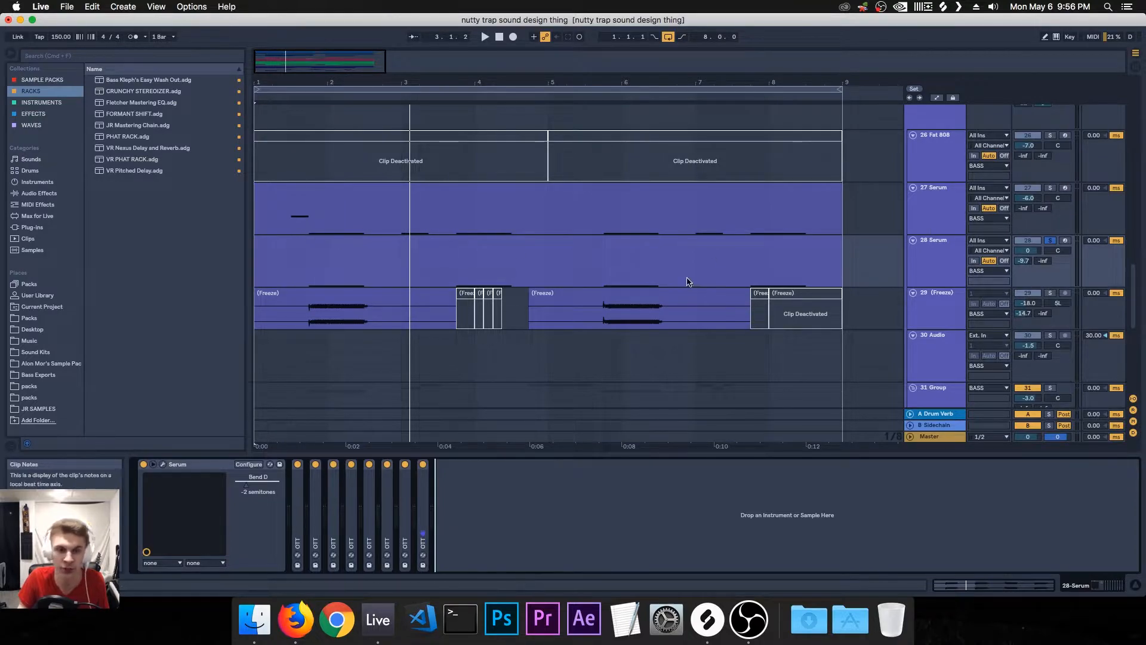
click(298, 490)
shift+click(425, 492)
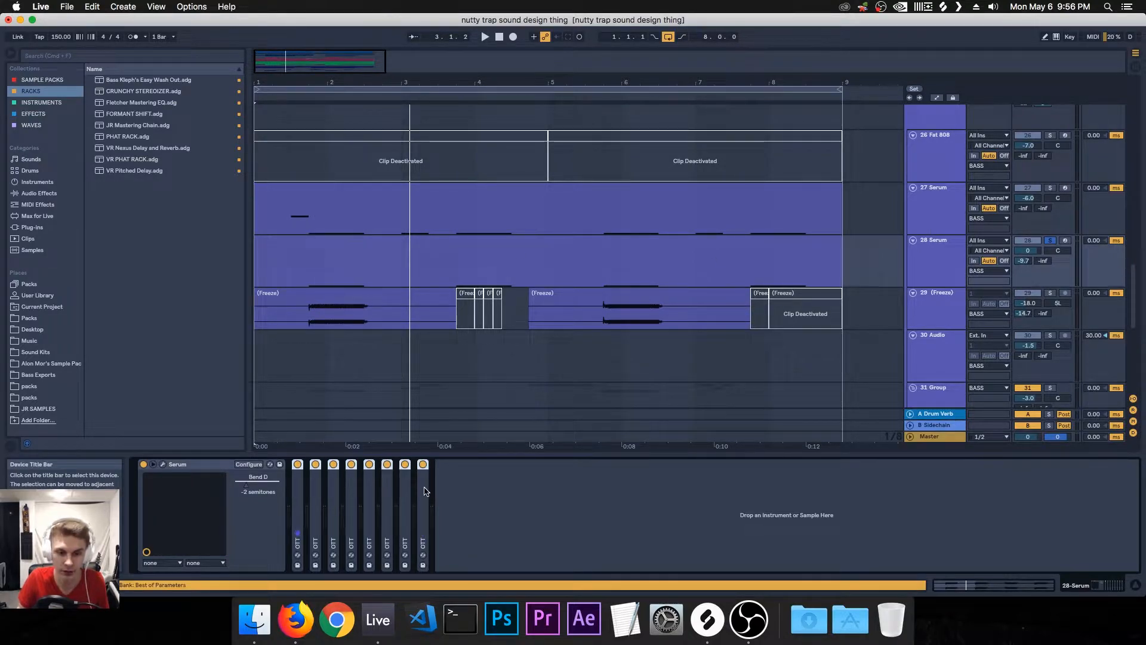
click(1040, 243)
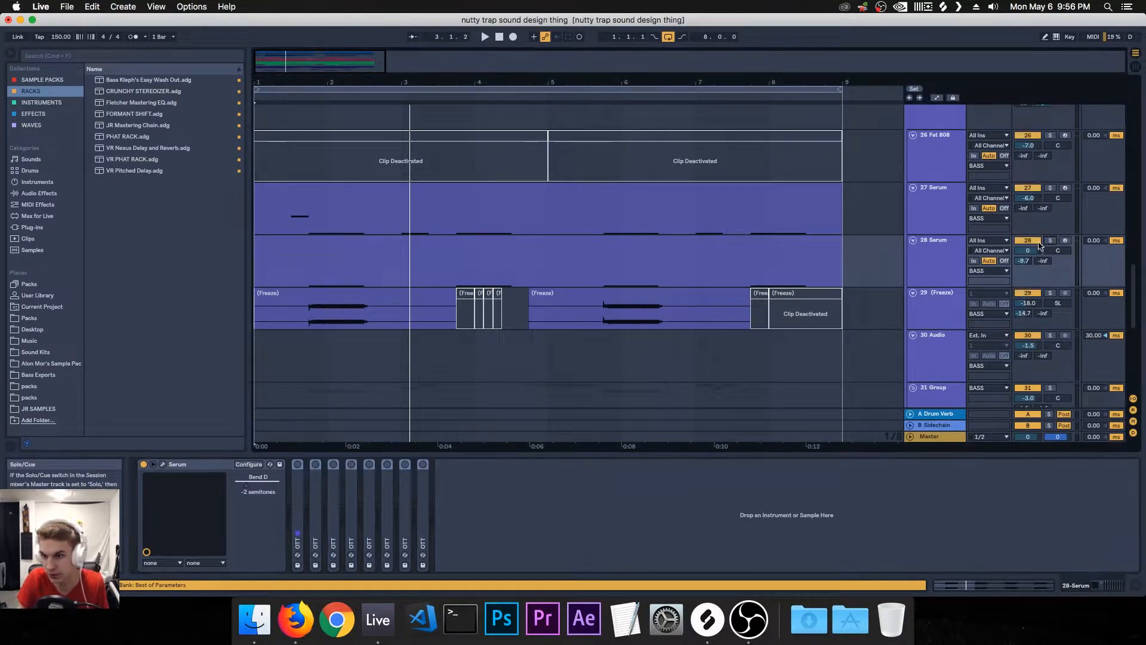
Solo the 29 (Freeze) track and bypass VR PHAT RACK and Auto Pan, leaving only the Auto Filter on
click(1050, 292)
click(878, 322)
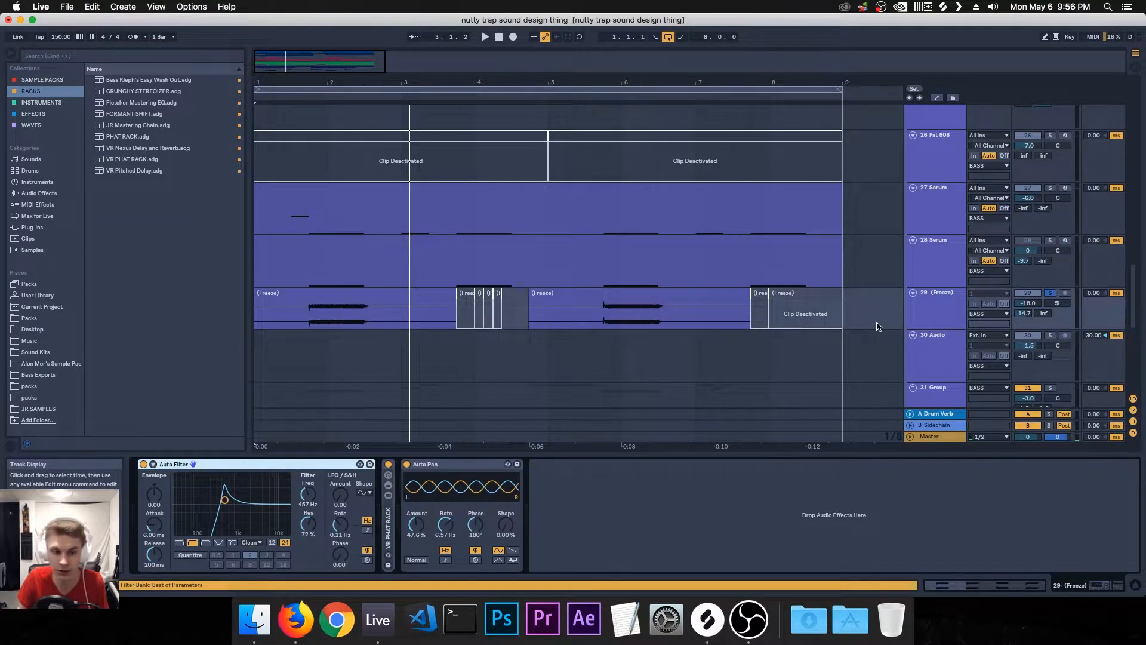
shift+click(454, 465)
key(0)
click(662, 495)
click(219, 465)
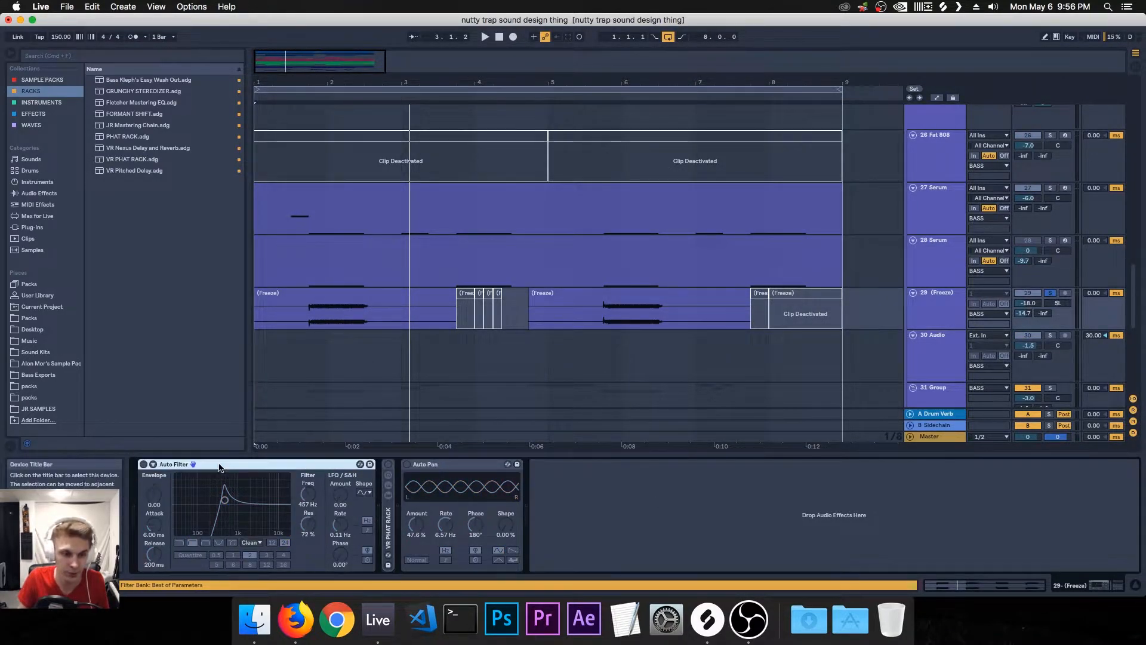
key(0)
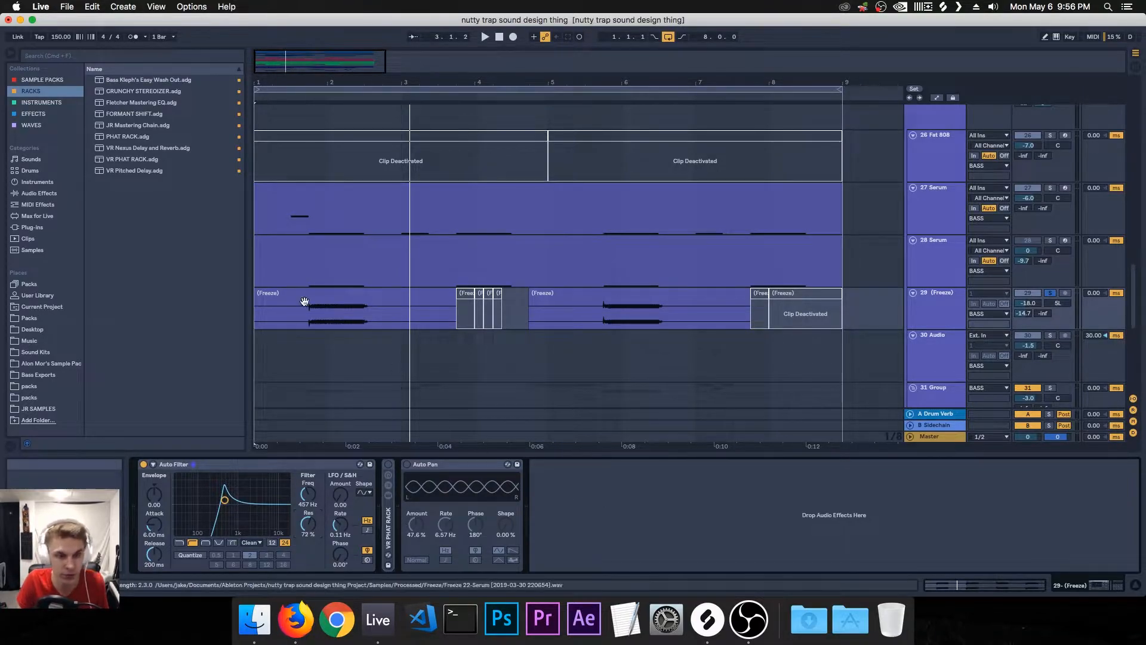
Insert an EQ Eight after the Auto Filter and play the track with the EQ's expanded frequency display shown
click(53, 193)
drag(117, 215, 397, 513)
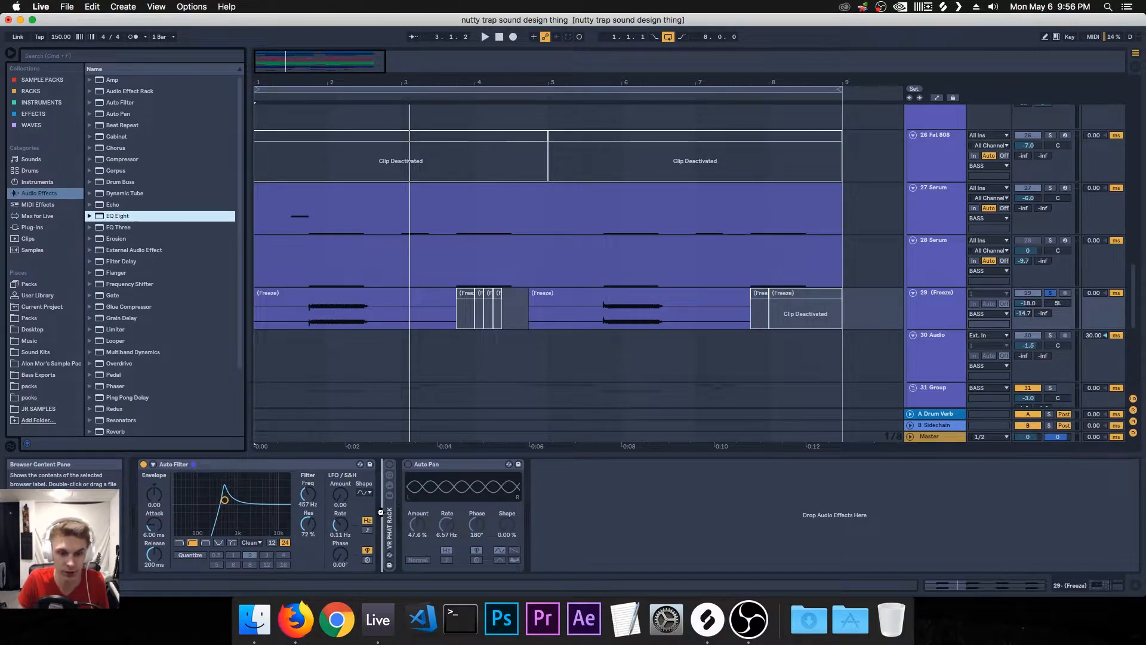
click(398, 464)
key(space)
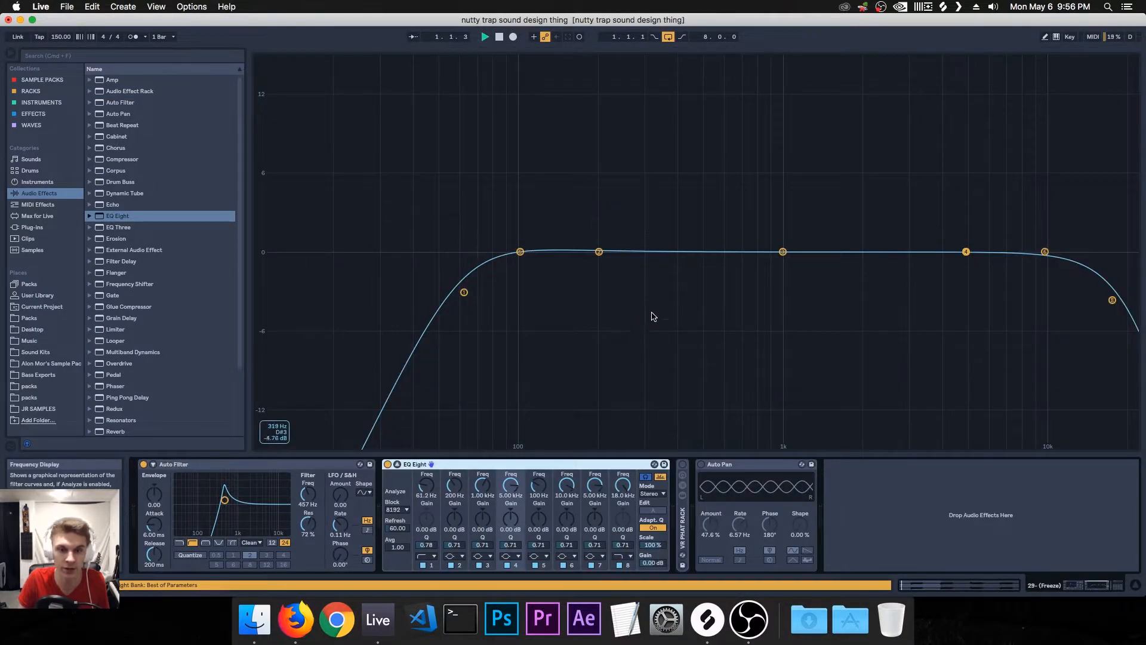
key(space)
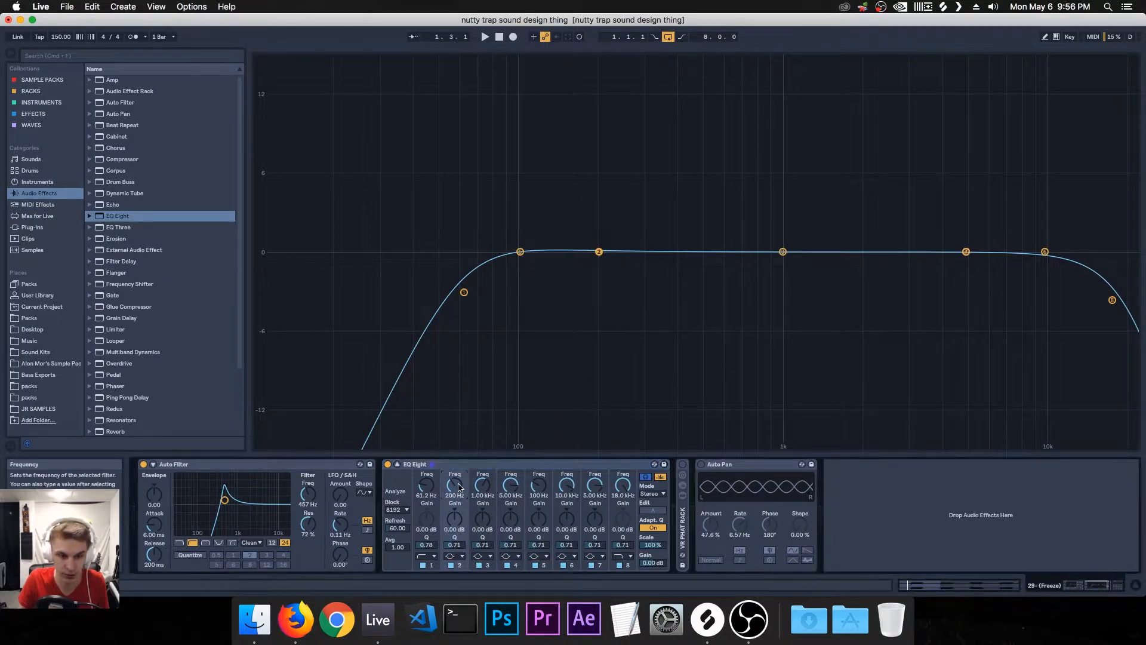
Set EQ Eight's band 2 frequency to 457 Hz and play the track to compare that point with the spectrum
text(457)
key(Return)
key(space)
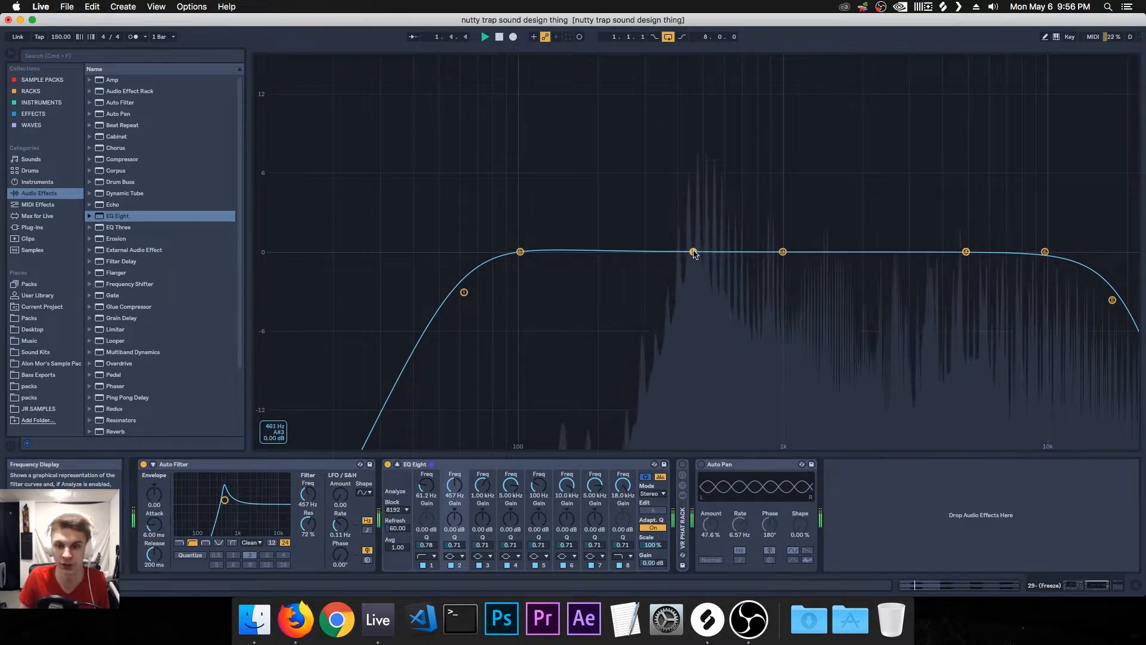
key(space)
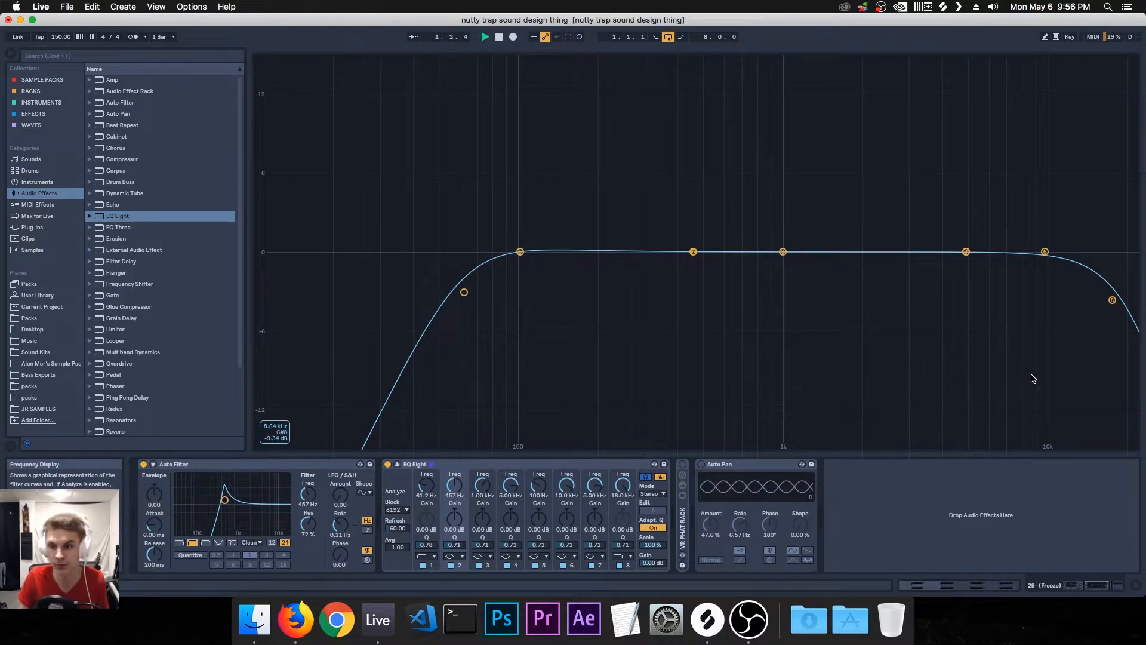
Briefly replay the filtered bass and delete the EQ Eight from the 29 (Freeze) track
key(space)
key(space)
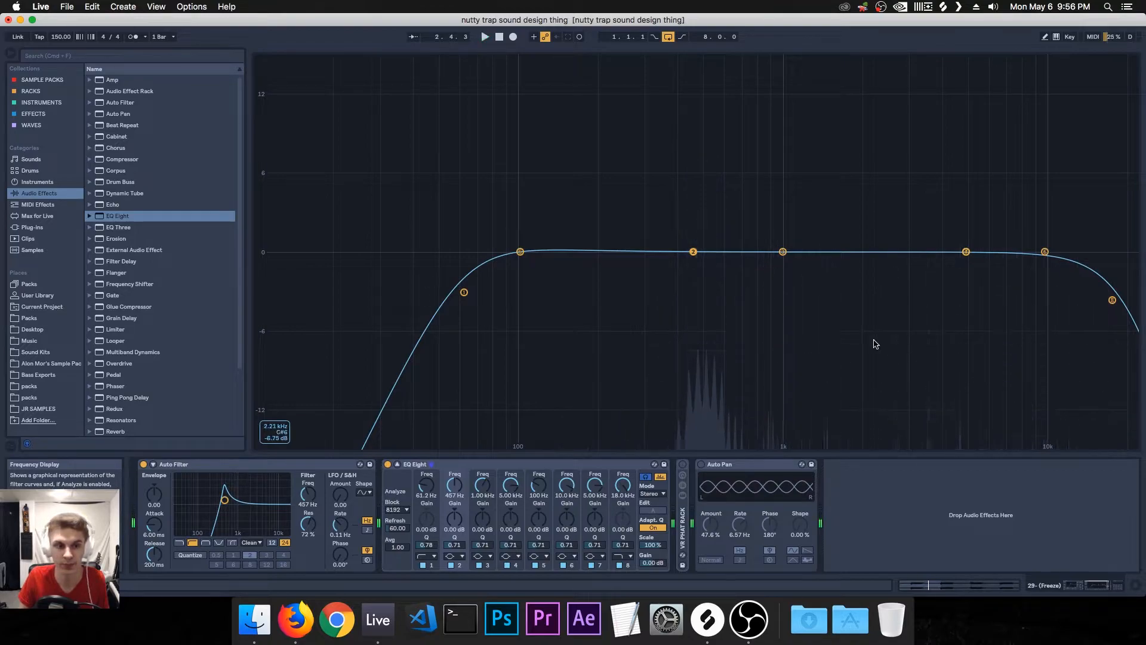
click(444, 465)
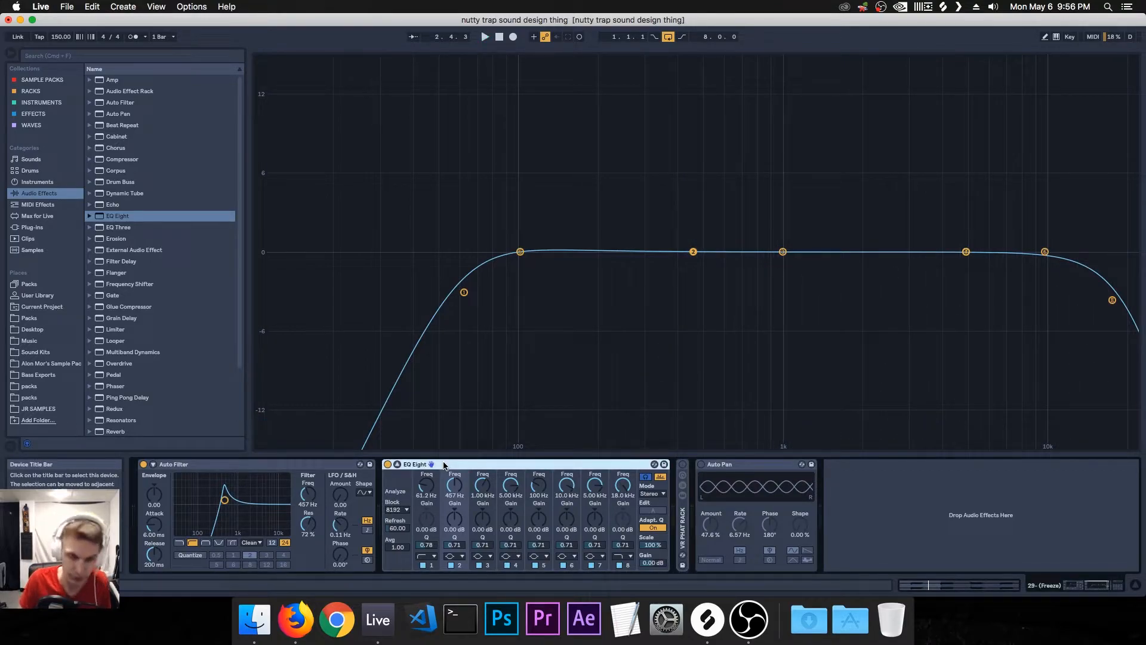
key(Delete)
Turn on VR PHAT RACK, unfold it to inspect its PHAT and STEREO macros, and fold it again
double_click(388, 532)
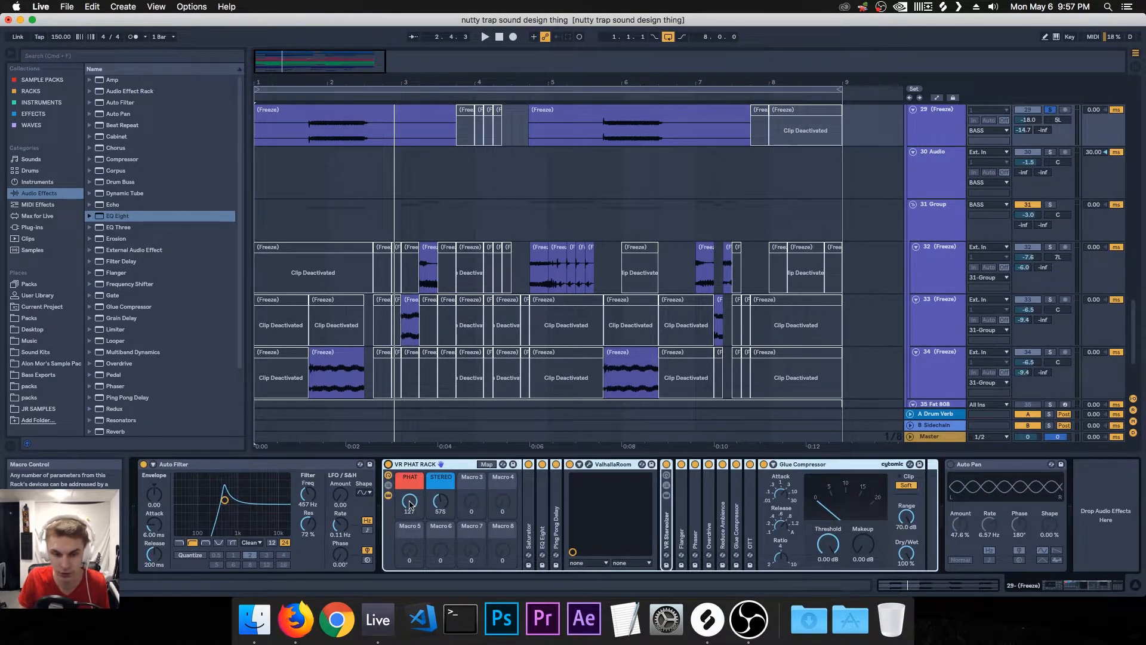
click(410, 504)
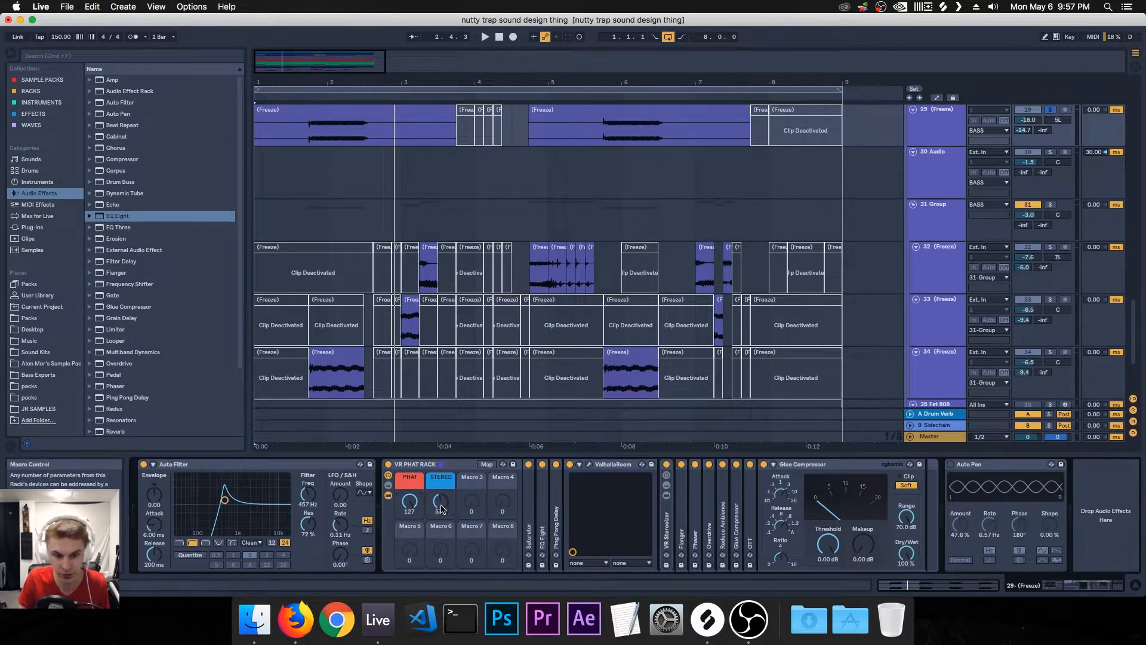
double_click(418, 465)
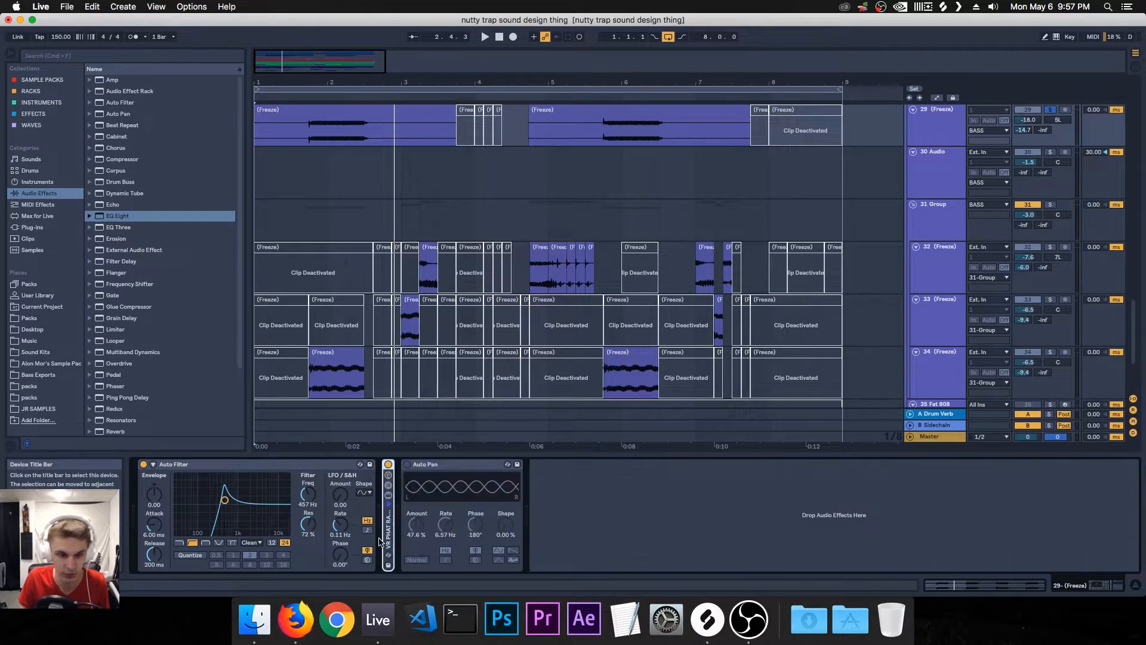
Turn on Auto Pan and audition both bass hits of the 29 (Freeze) track through the complete effects chain
click(442, 466)
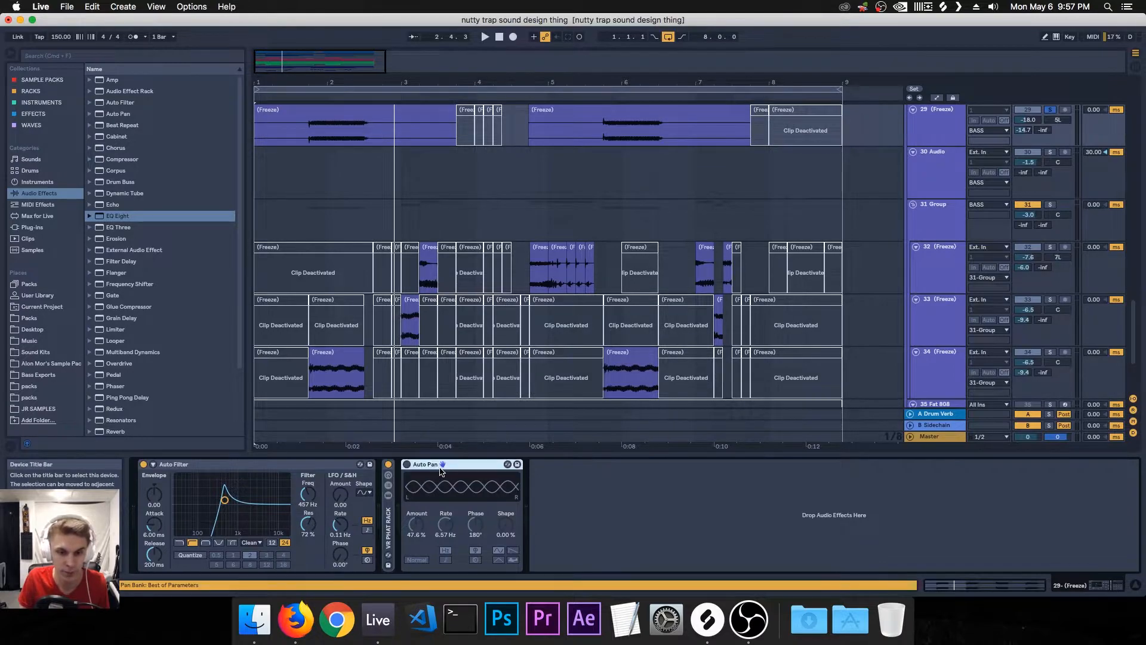
key(0)
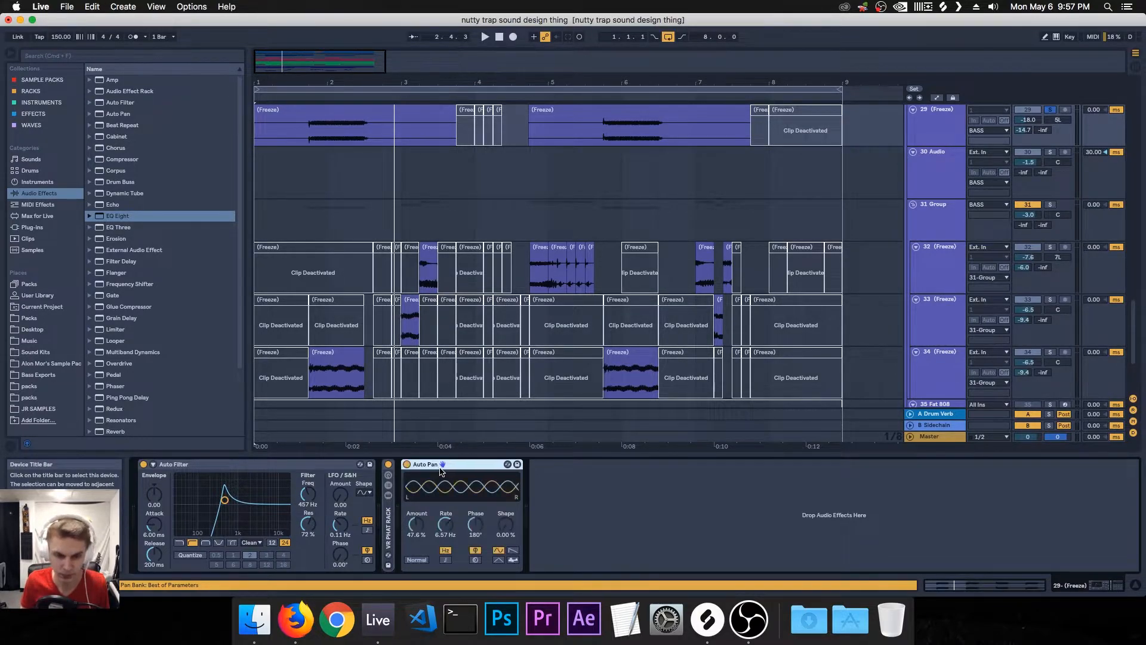
scroll(597, 362, up, 5)
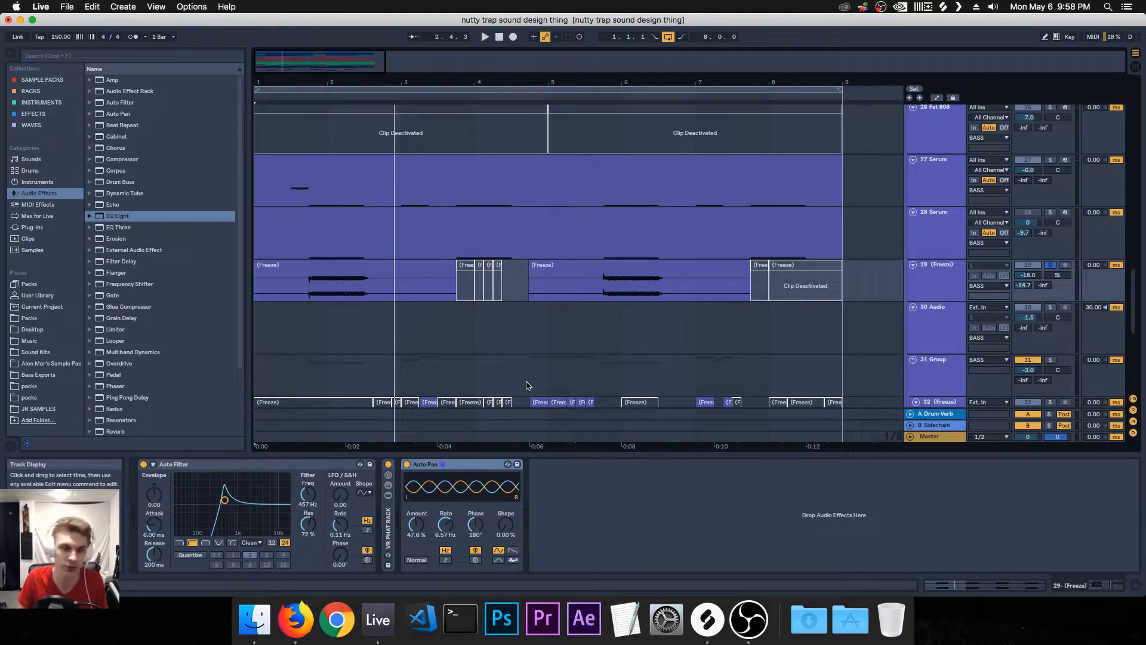
key(space)
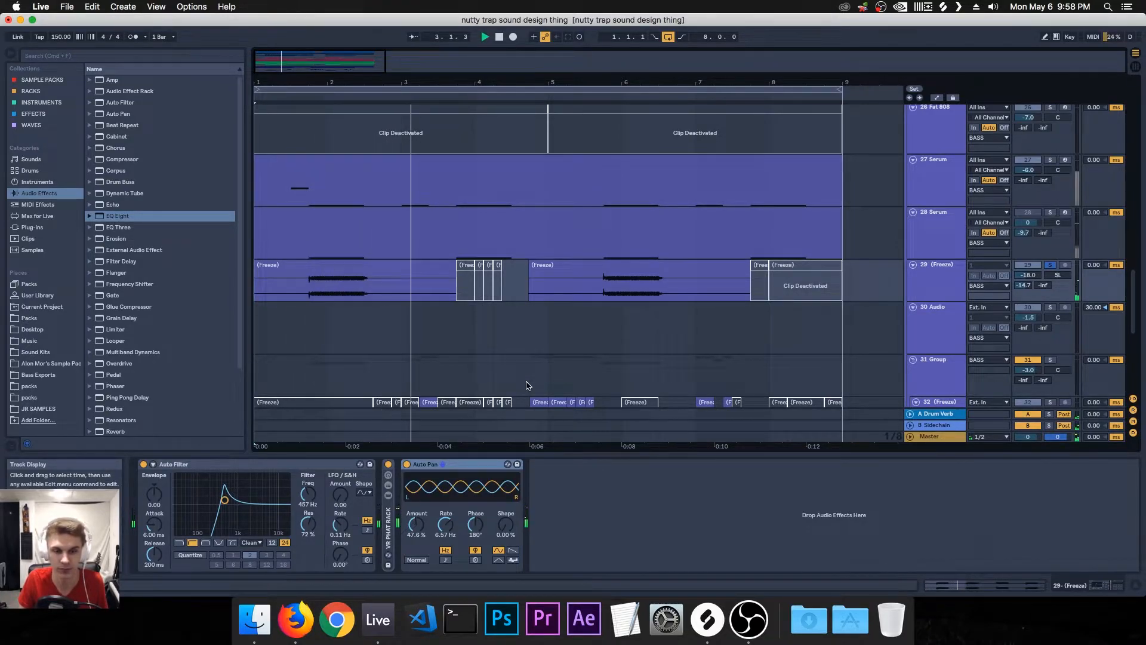
click(604, 292)
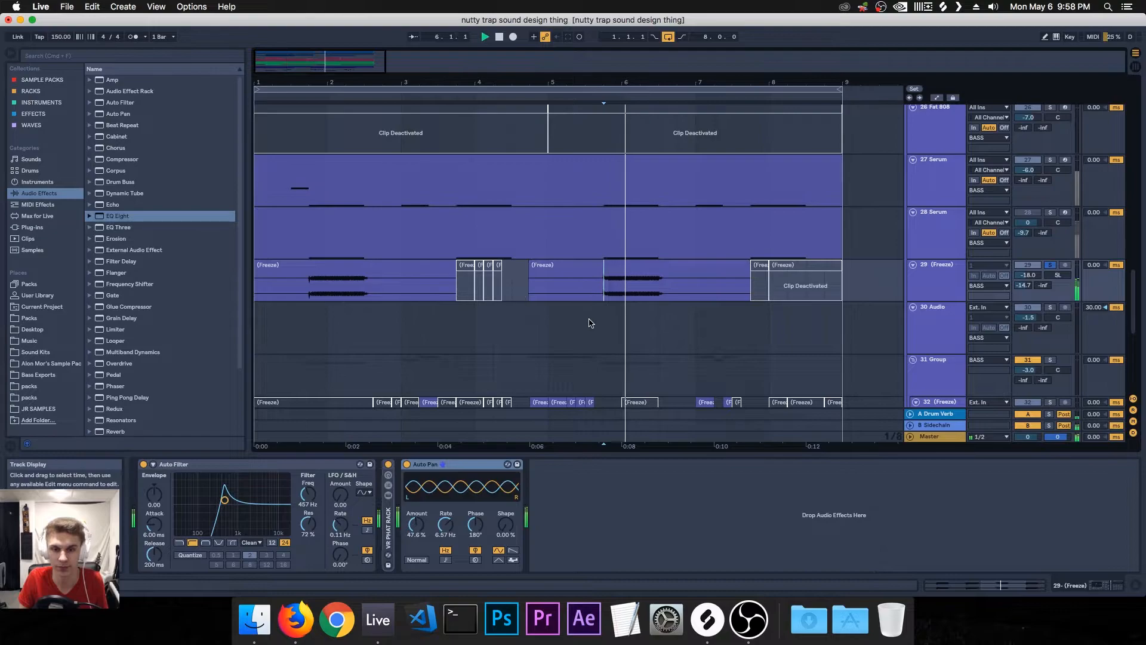
key(space)
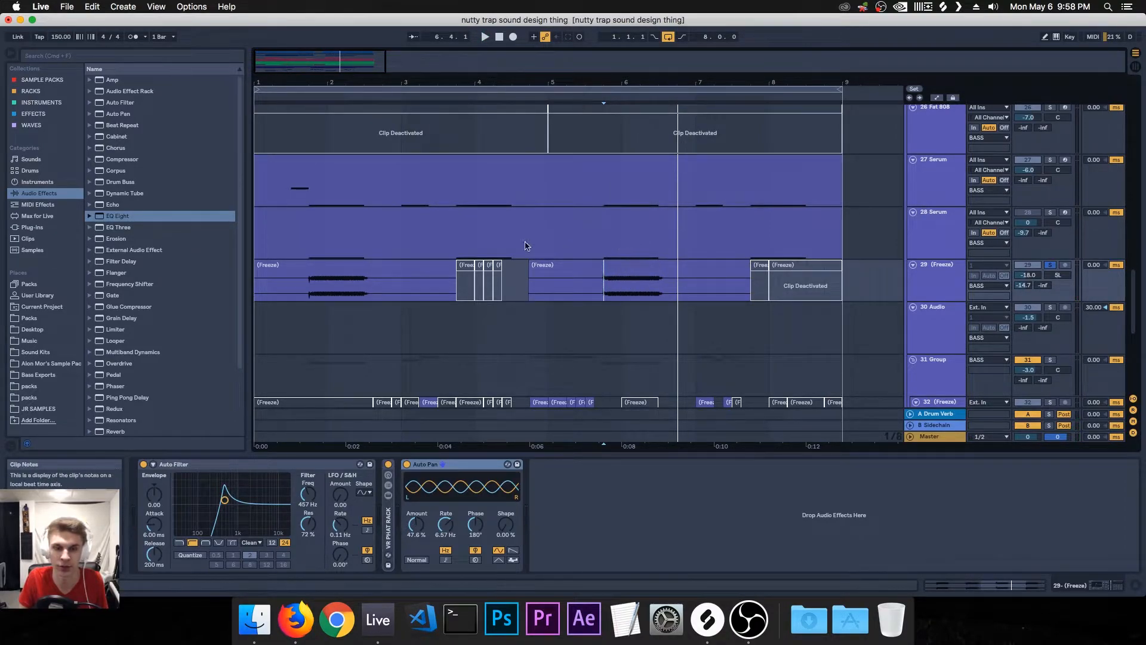
click(499, 36)
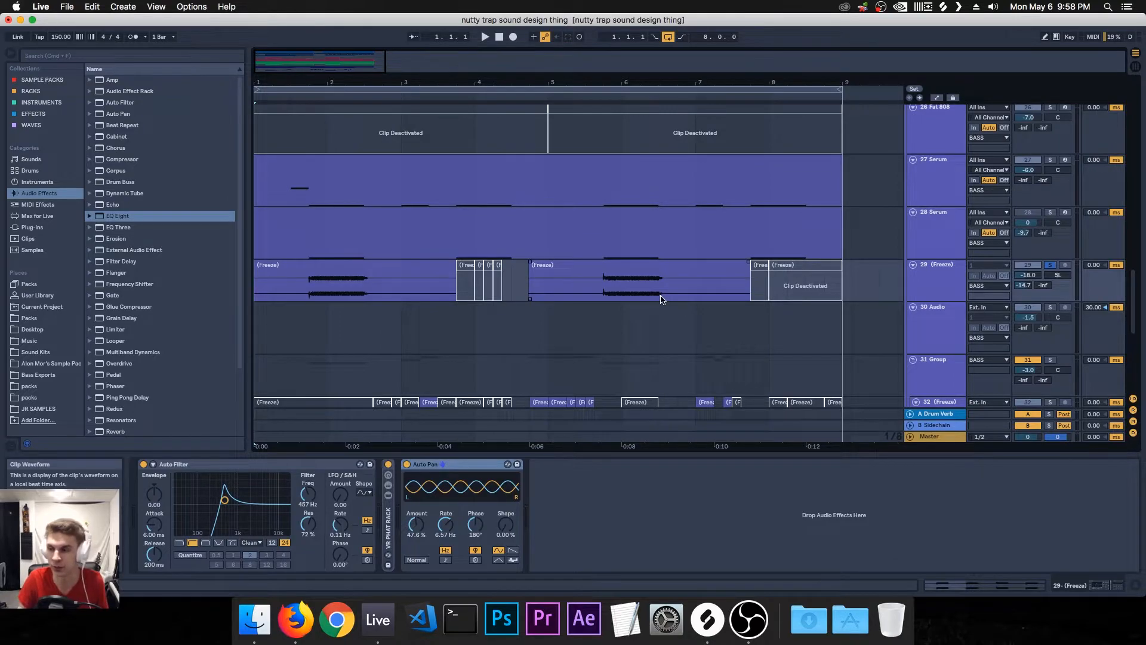
Hide the device view, solo the 27 Serum track alongside 29 (Freeze), and play both layers
click(581, 453)
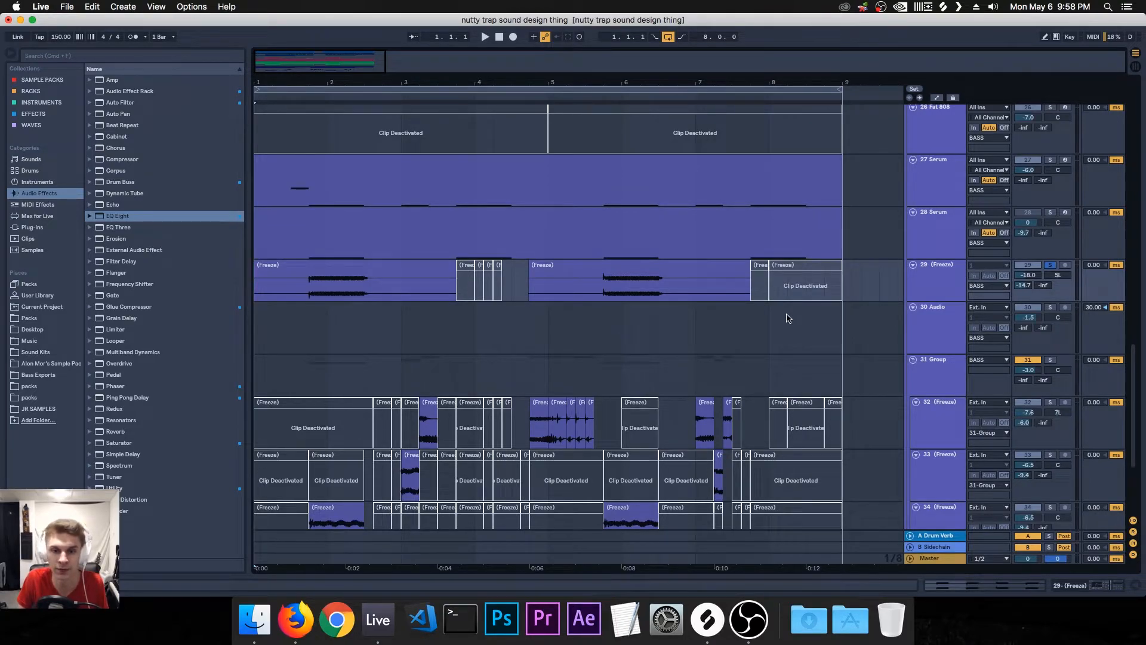
scroll(824, 293, up, 3)
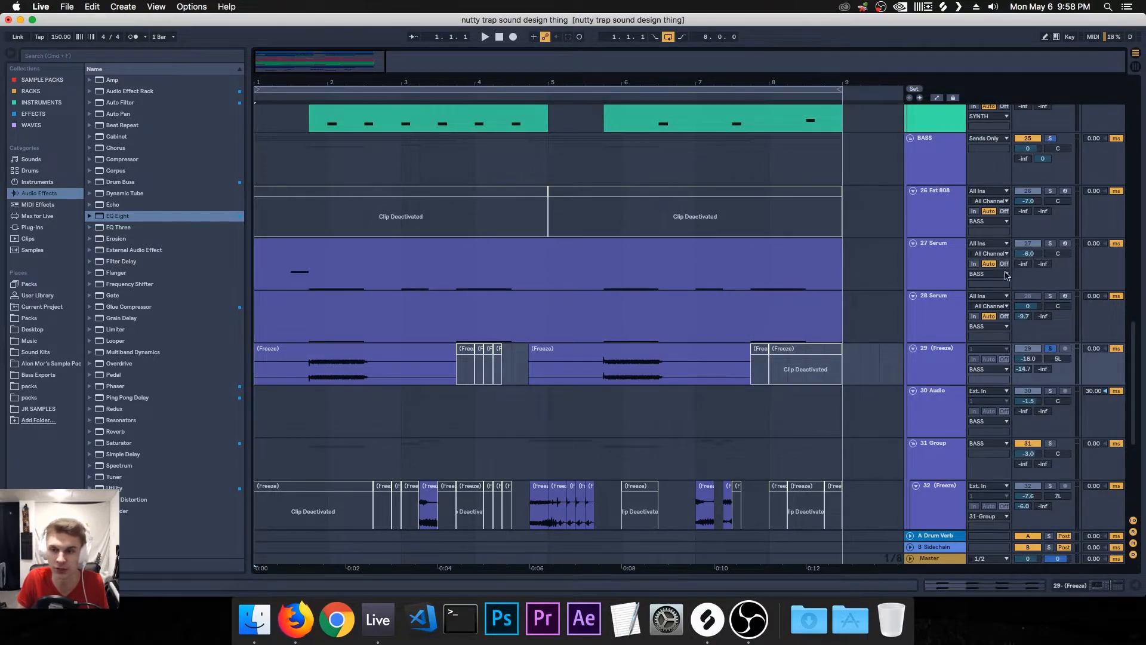
click(1051, 245)
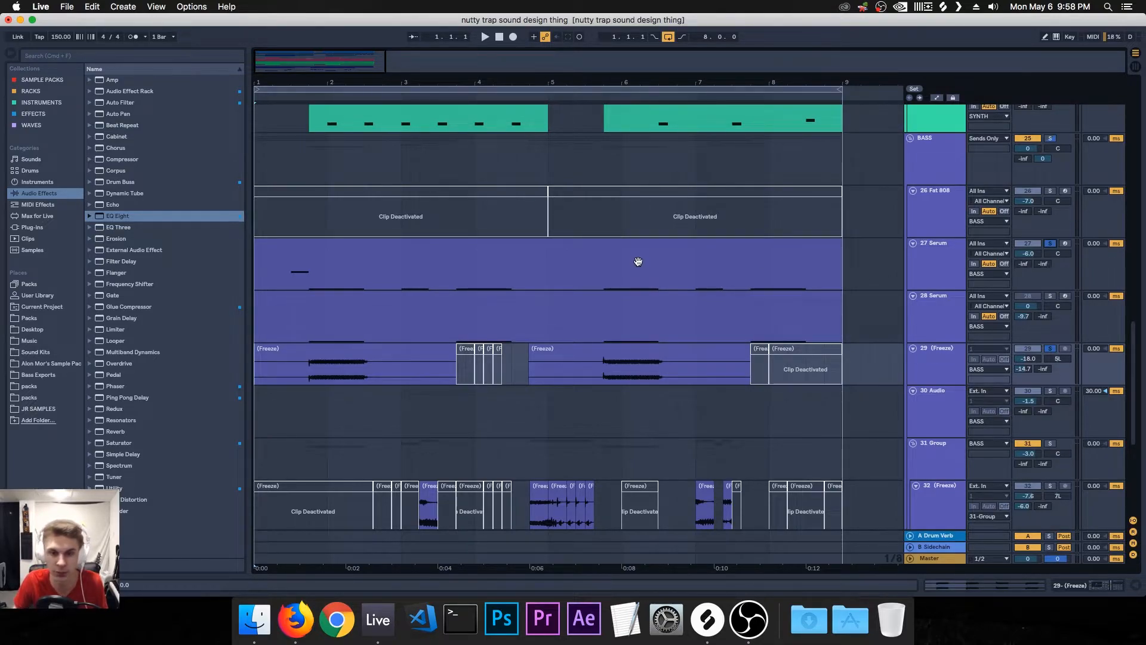
key(space)
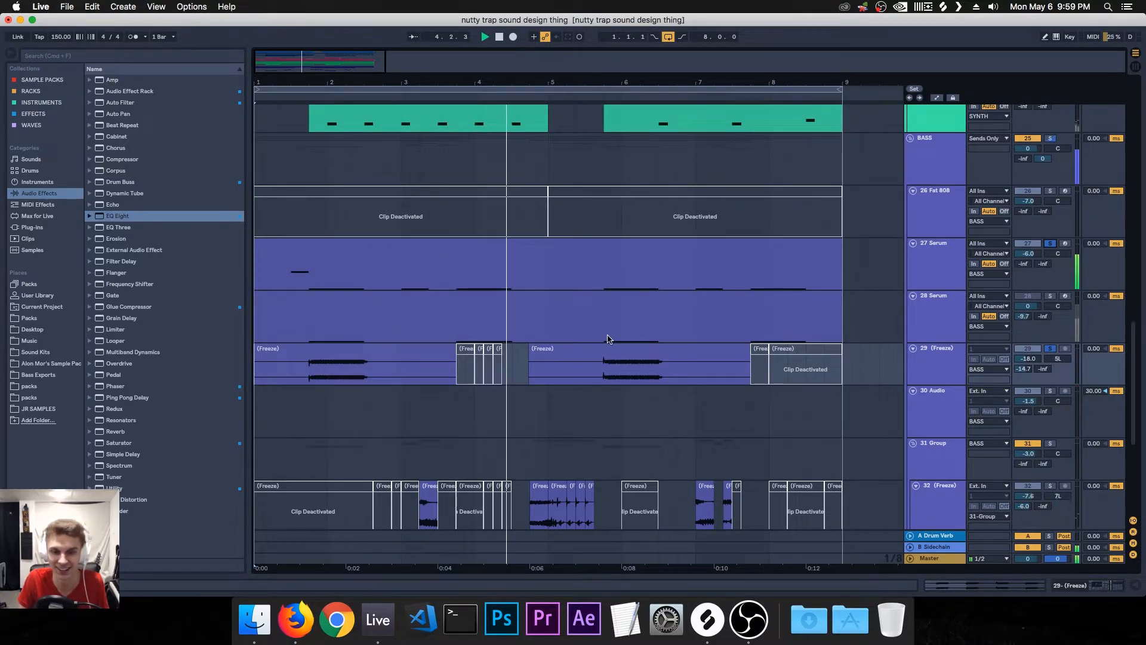
Clear the track solos and play the full arrangement from the start while following the bass tracks
scroll(614, 336, up, 5)
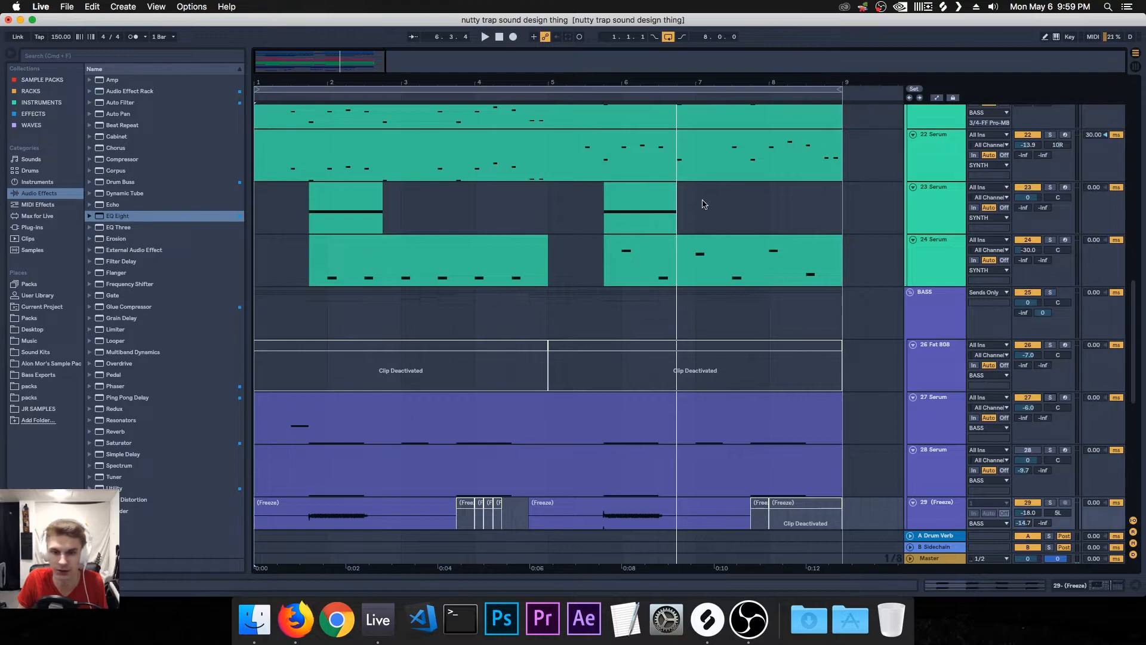
click(498, 38)
key(space)
scroll(581, 237, down, 8)
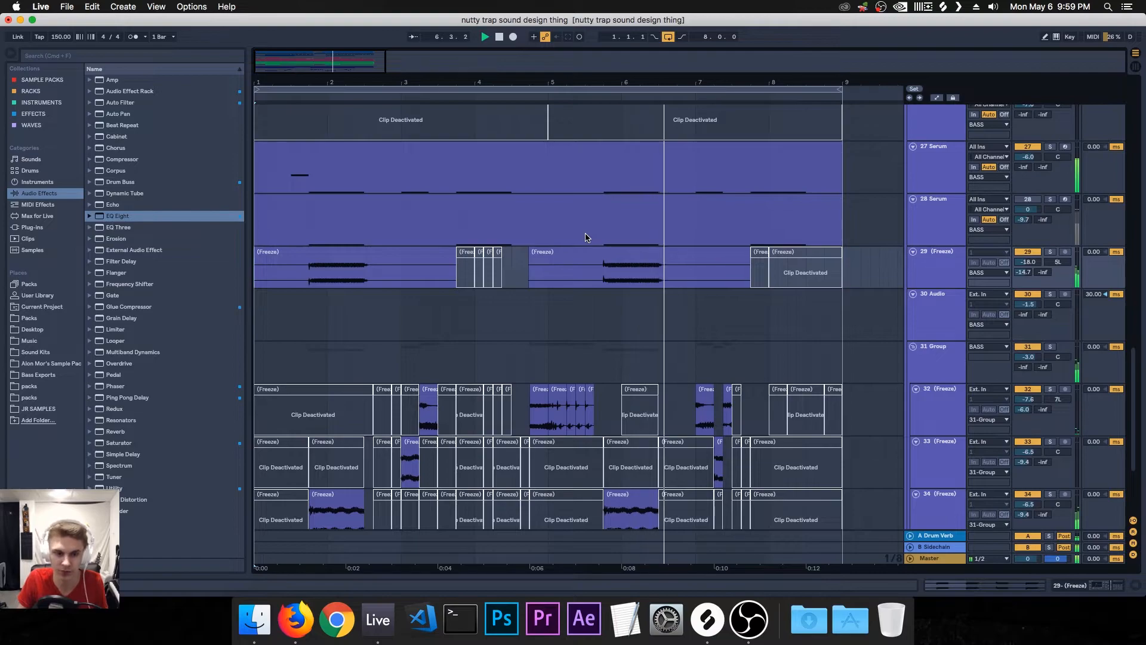
scroll(586, 237, down, 2)
scroll(585, 237, down, 4)
scroll(586, 243, up, 3)
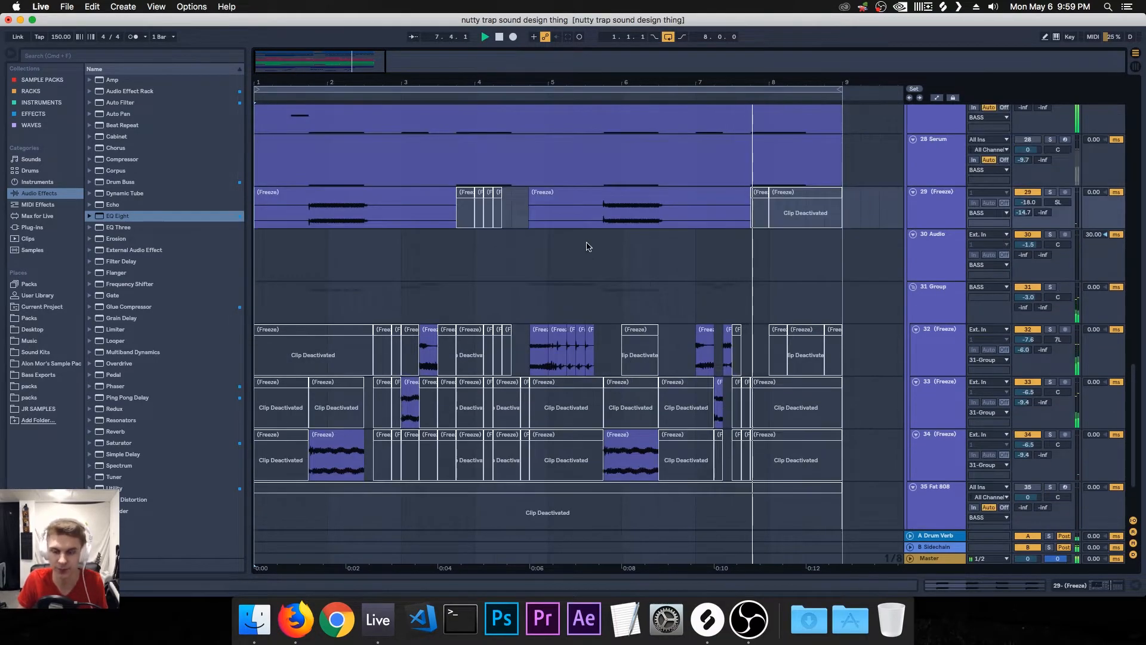
Solo the 34 (Freeze) track and audition its bass hits
click(894, 437)
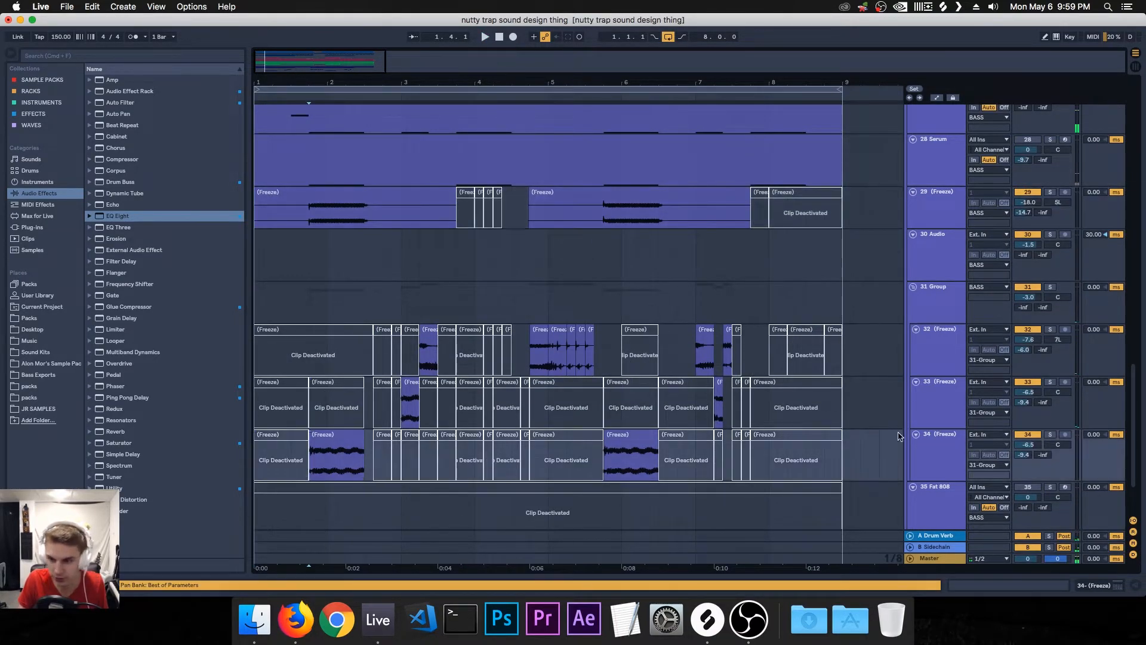
click(1050, 435)
key(space)
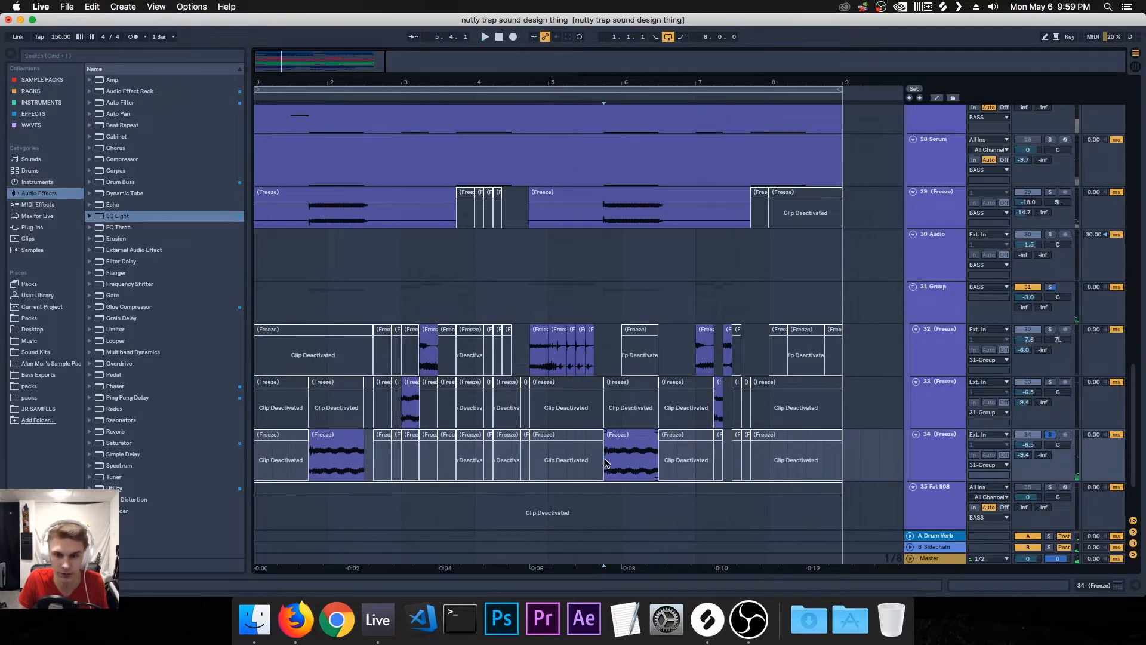
Unsolo and mute the 34 (Freeze) track, and play the arrangement from the start without it
click(1029, 435)
click(255, 256)
key(space)
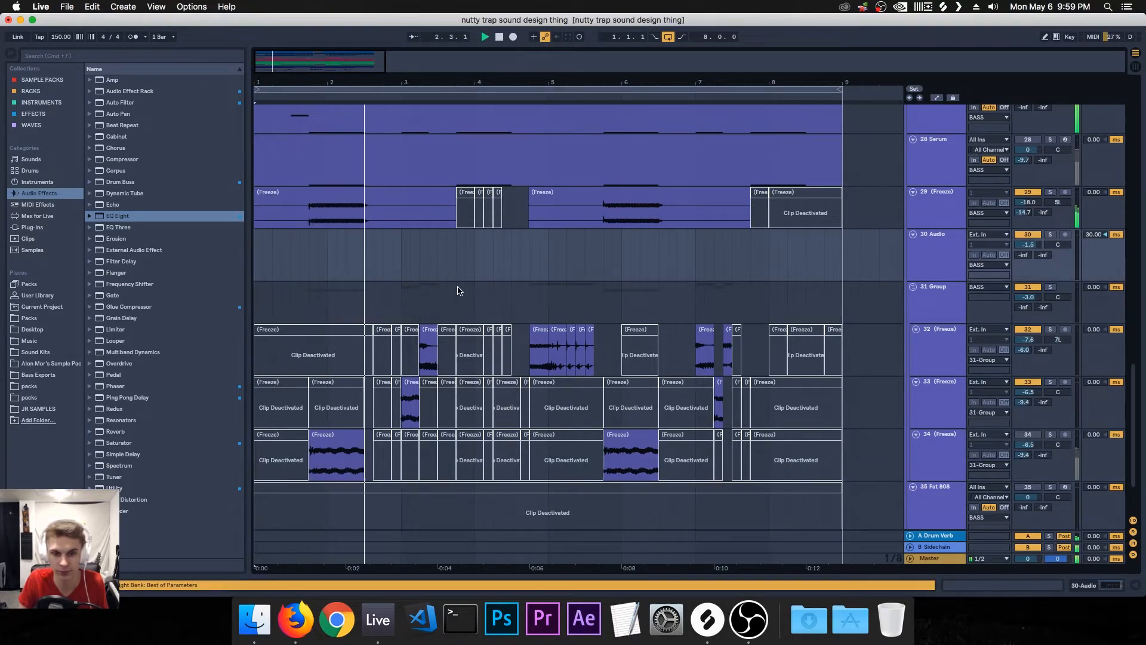
key(space)
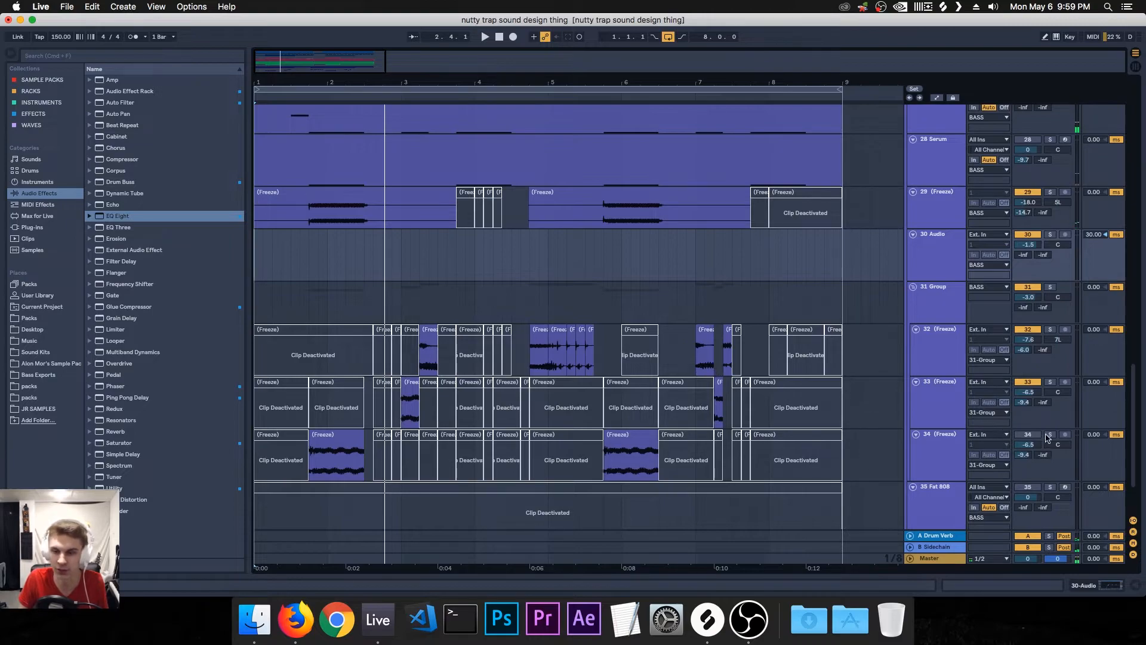
Save the project with the 34 (Freeze) track active again and resume playback of the mix
key(super+s)
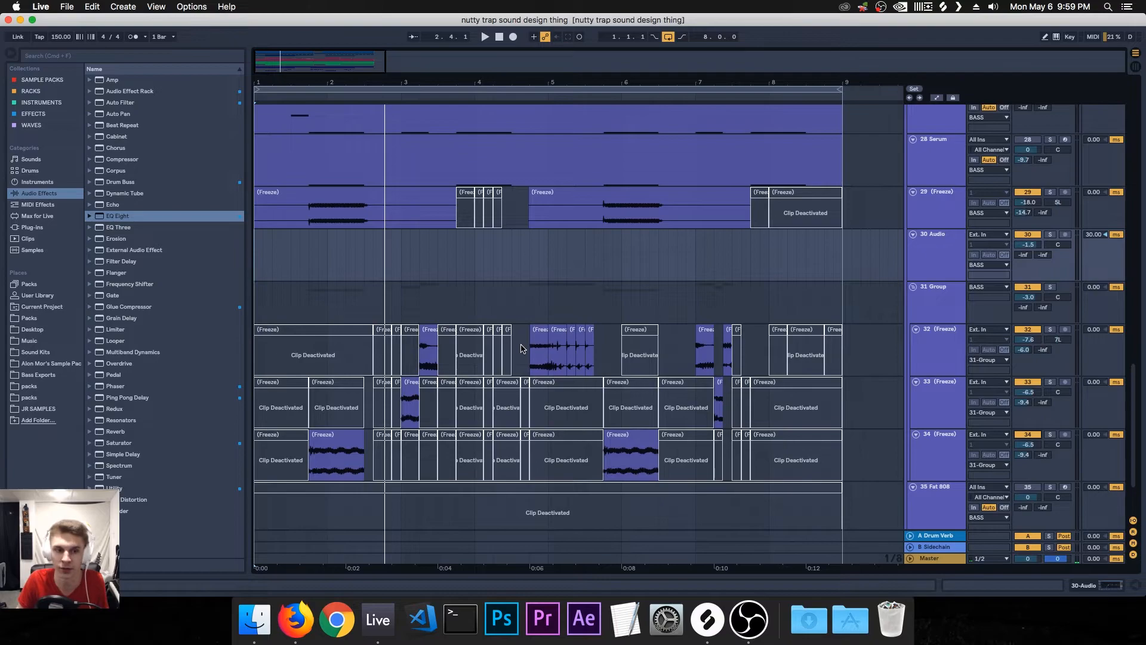
key(space)
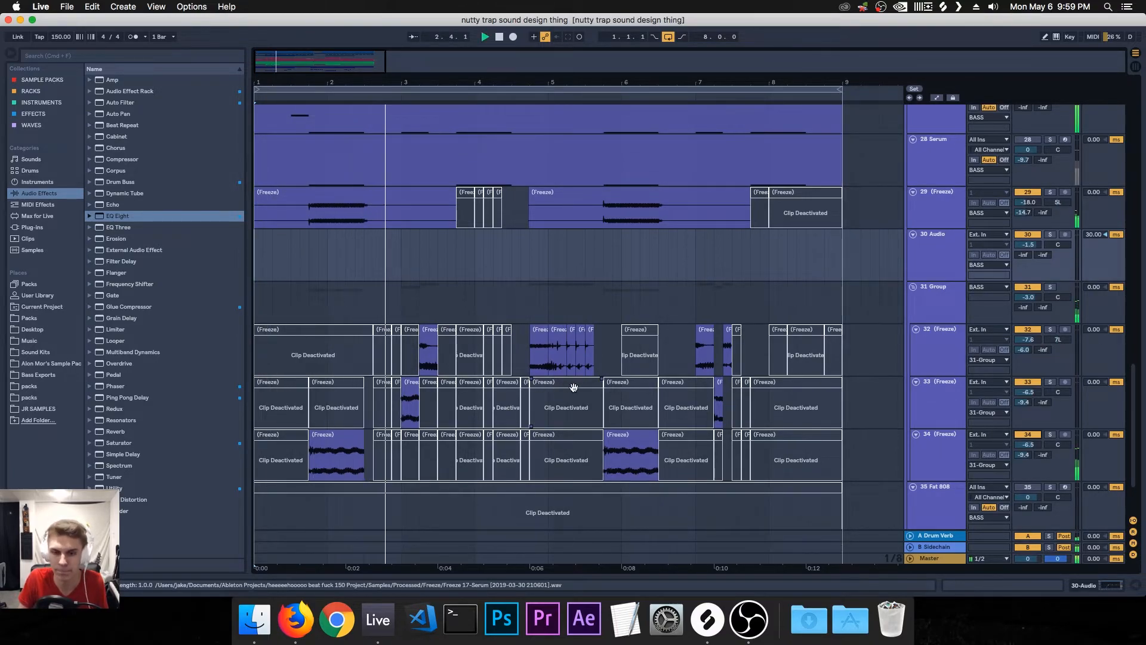
scroll(722, 407, up, 3)
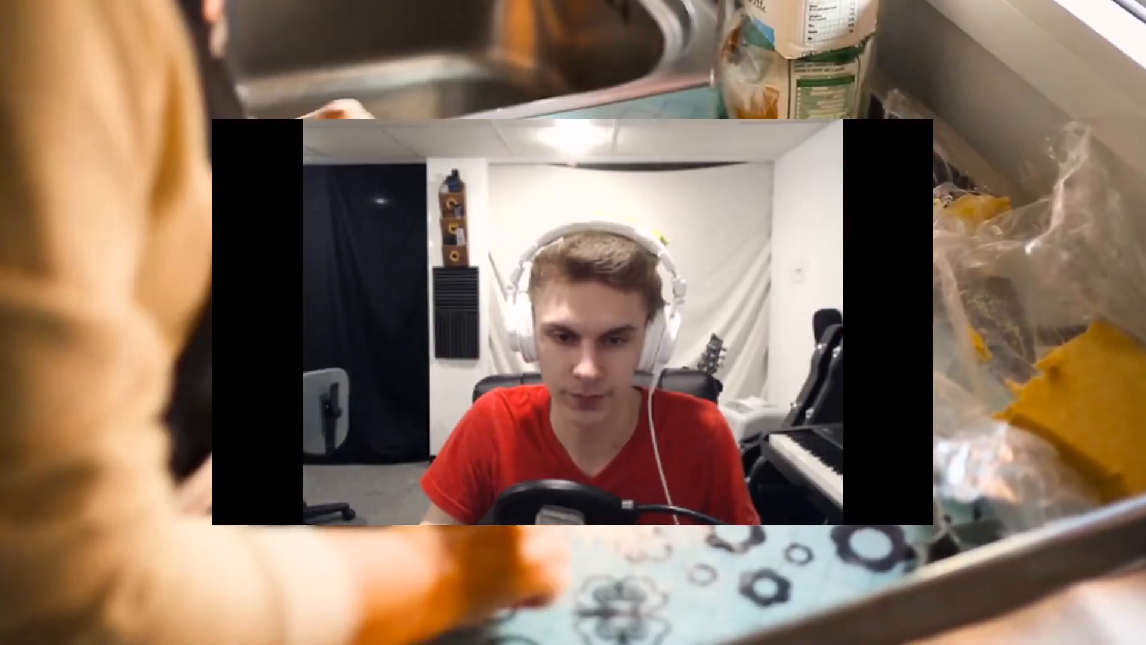